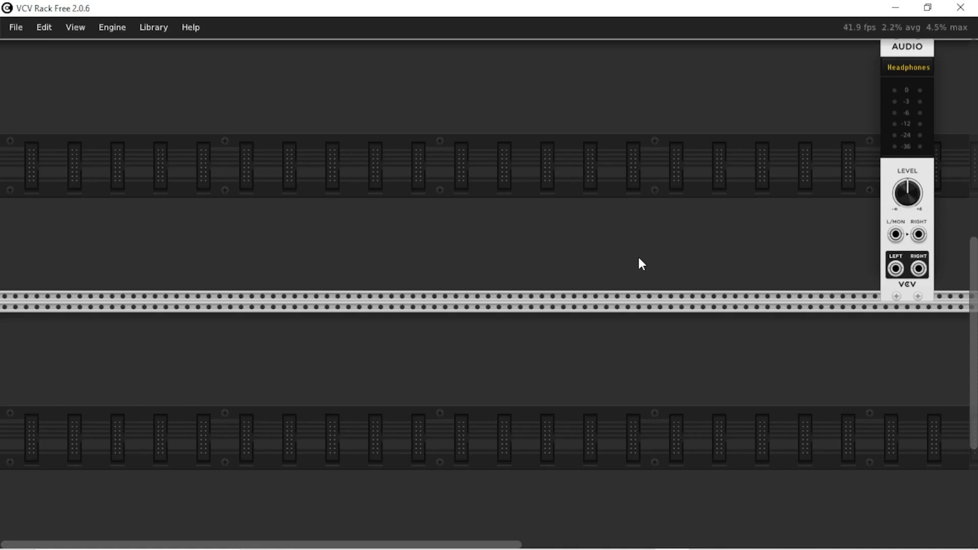
Step: Add the Bogaudio VCO module to the rack and move it further away from the Audio module
right_click(641, 264)
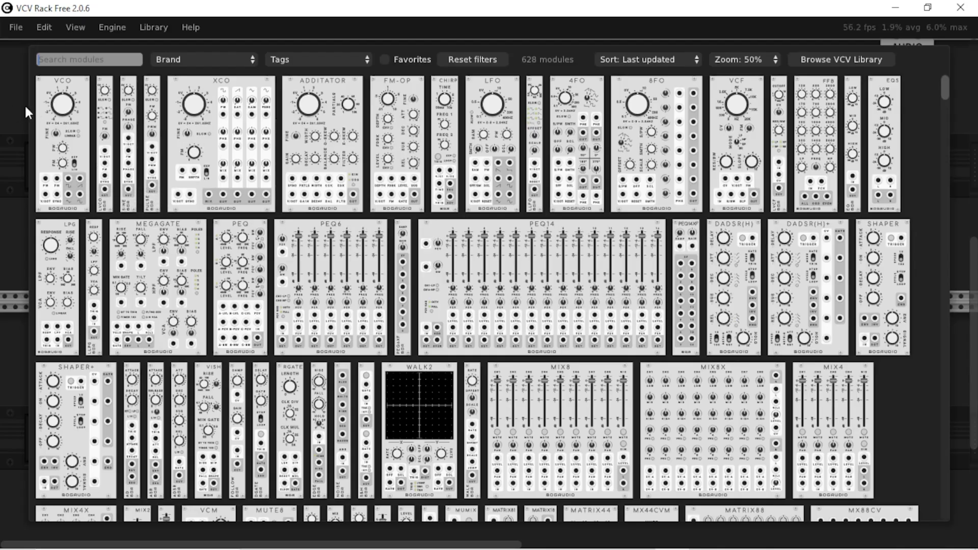
click(64, 105)
scroll(560, 254, up, 3)
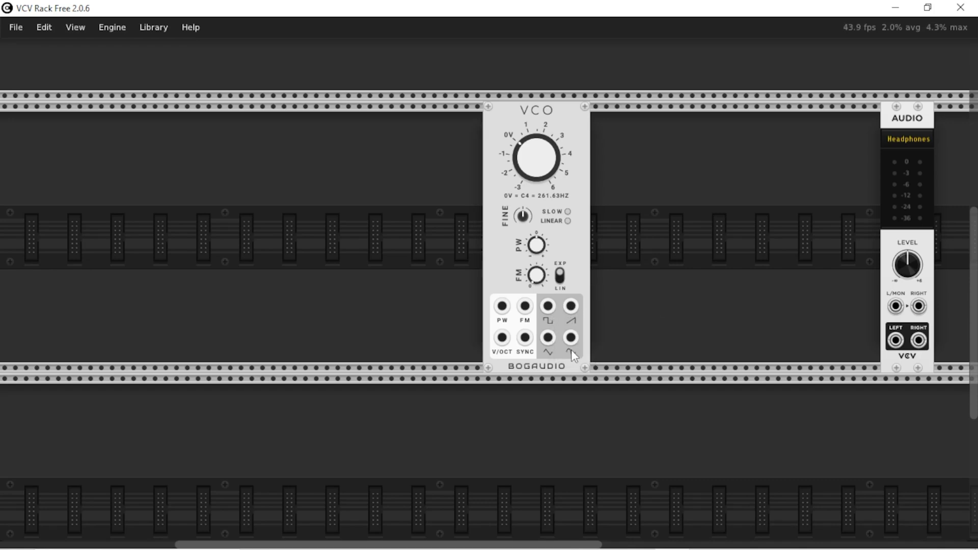
drag(566, 124, 425, 117)
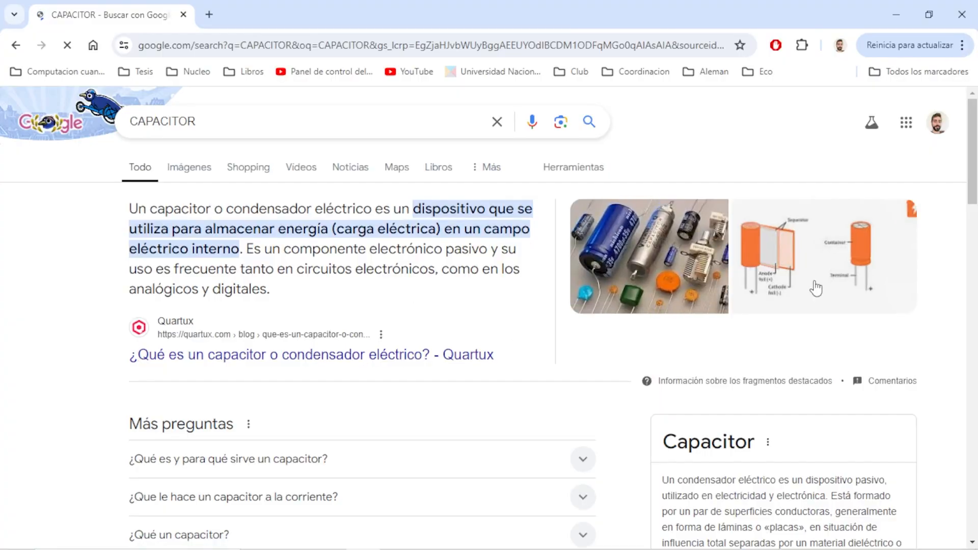
Step: Switch to the browser and look through the Google image results for CAPACITOR
click(189, 173)
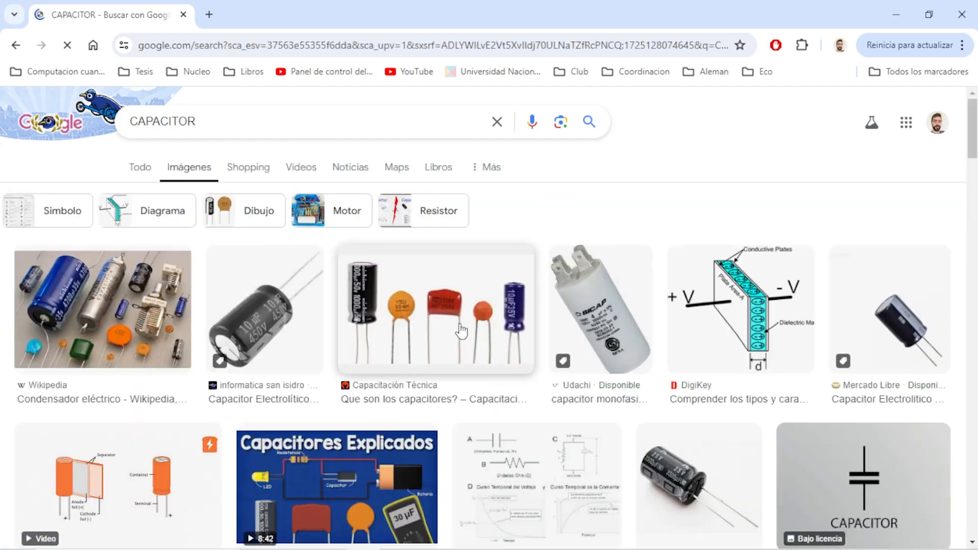
scroll(343, 431, down, 1)
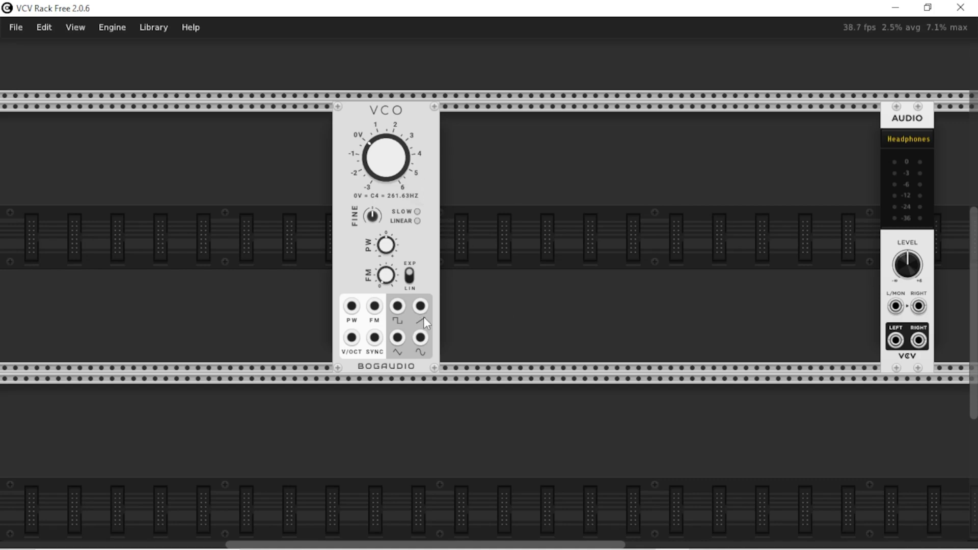
Step: Switch back to VCV Rack and add the VCV VCO module between the Bogaudio VCO and the Audio module
right_click(570, 232)
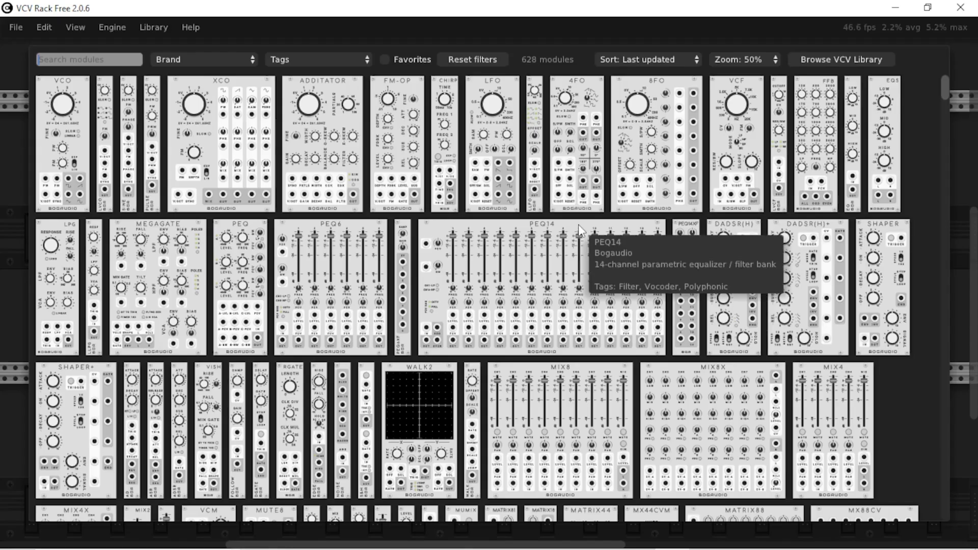
text(vco)
click(230, 142)
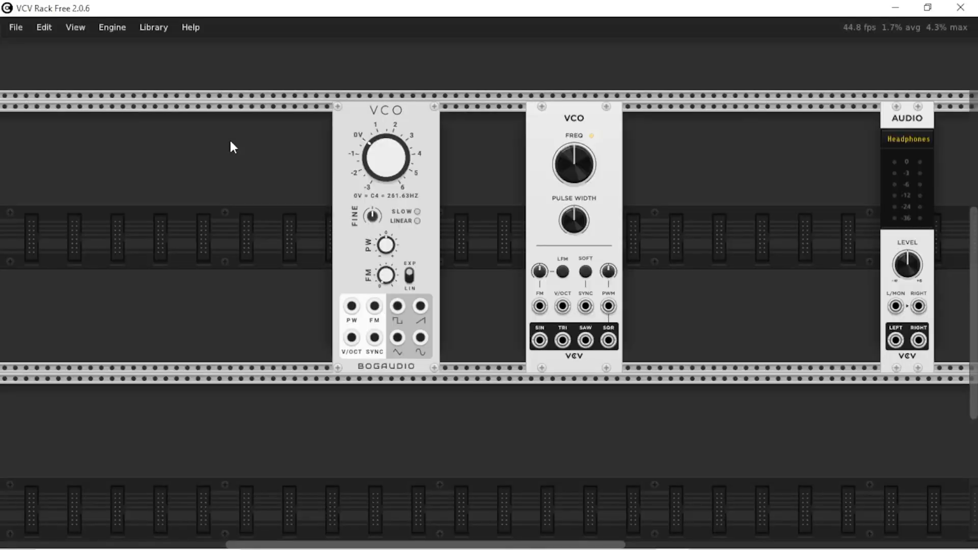
drag(619, 250, 580, 249)
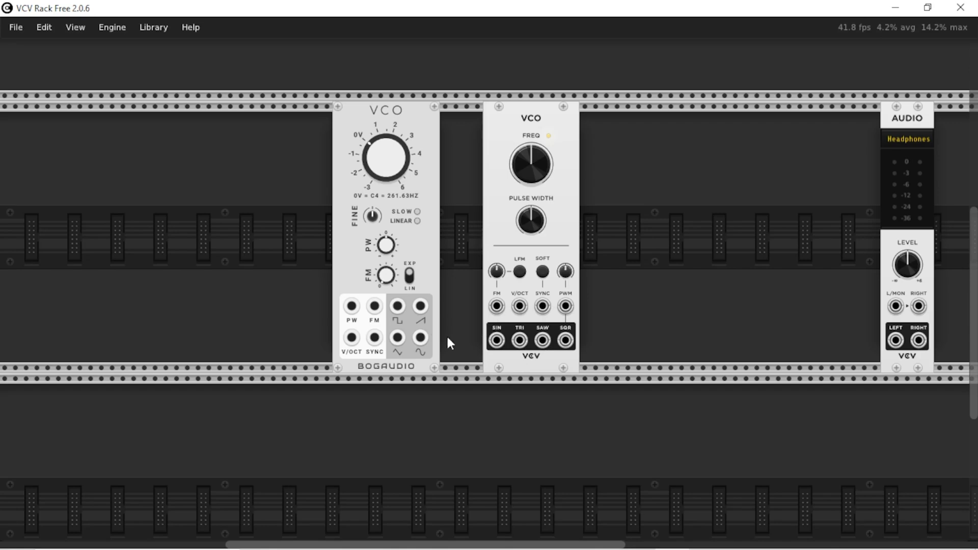
Step: Move the Bogaudio VCO further from the Audio module and place the VCV VCO directly against it
drag(438, 141, 327, 142)
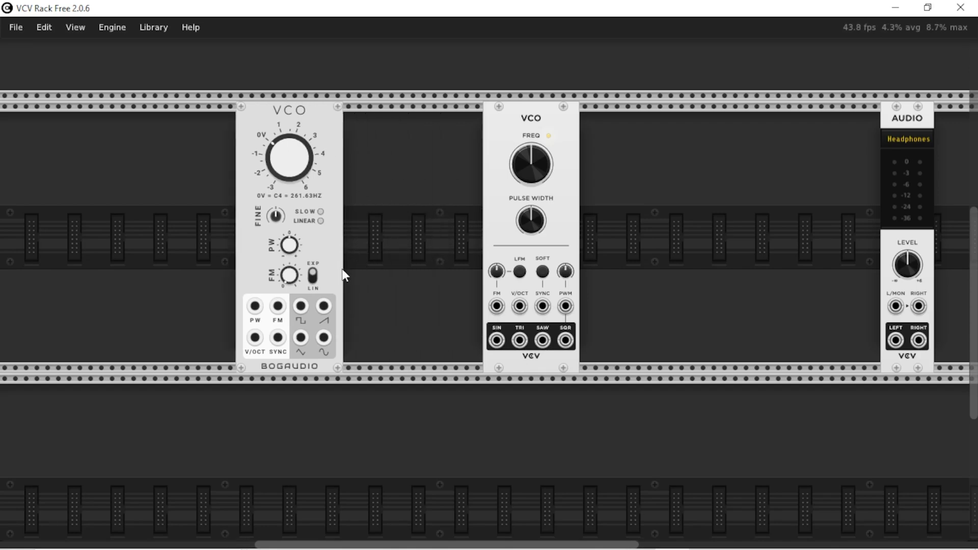
drag(502, 133, 561, 129)
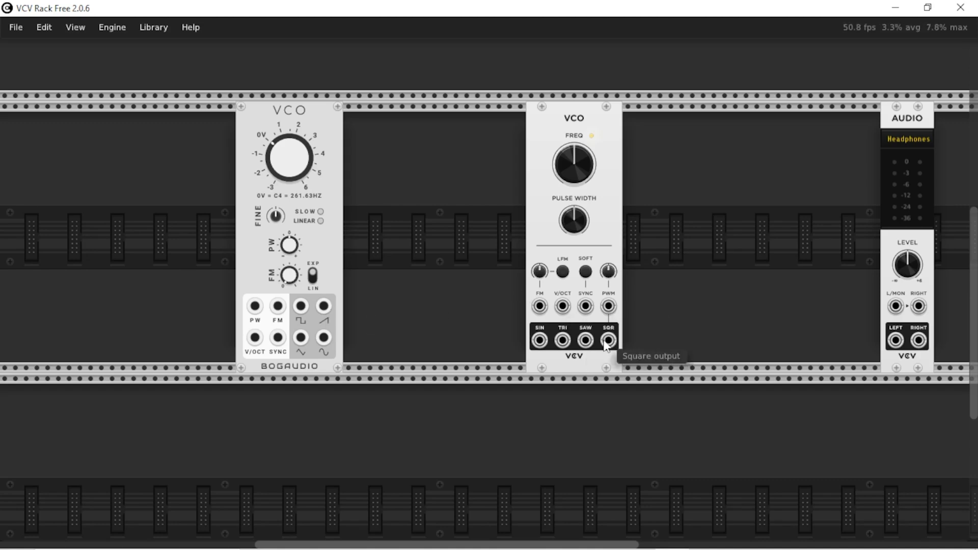
drag(559, 119, 366, 112)
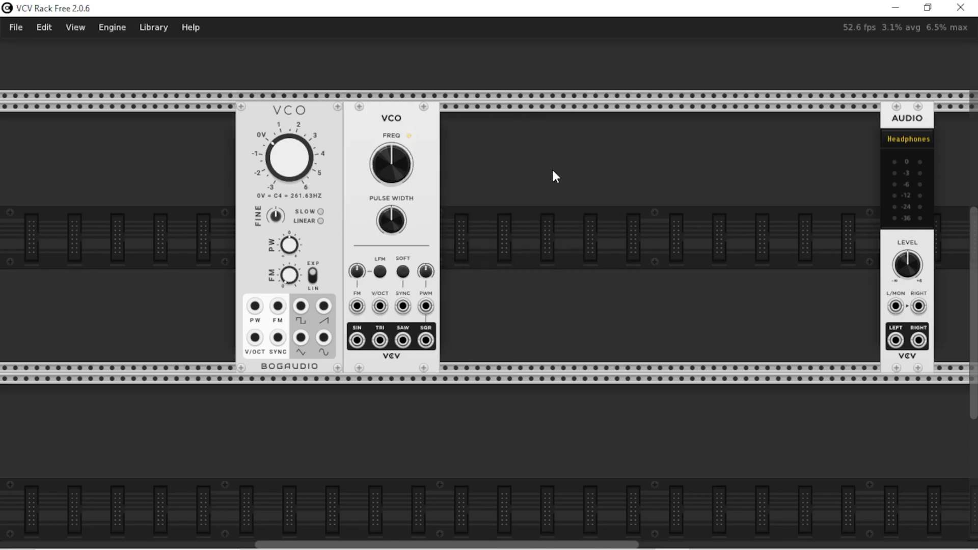
Step: Add a VCV Scope with a longer time window and view the VCV and Bogaudio VCO saw outputs in turn on channel 1
right_click(552, 170)
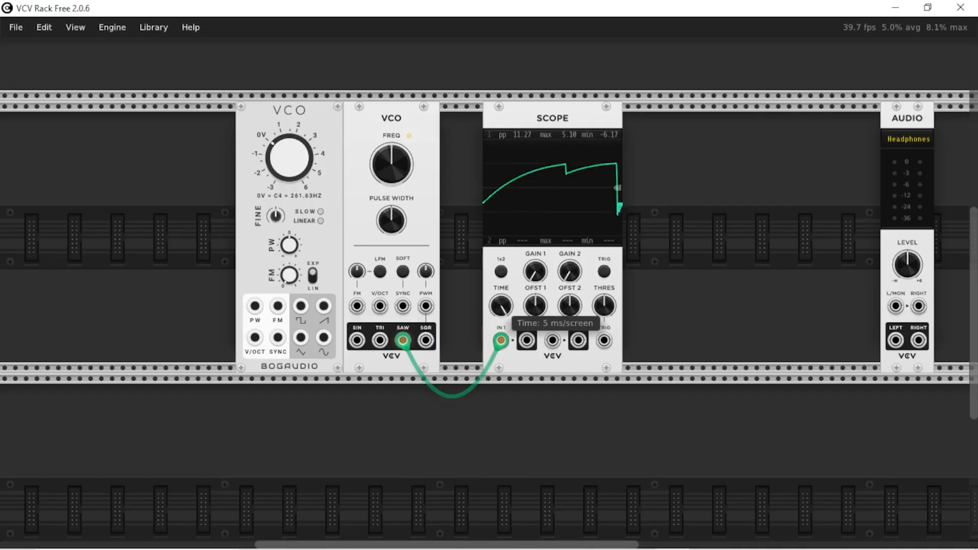
drag(501, 306, 497, 333)
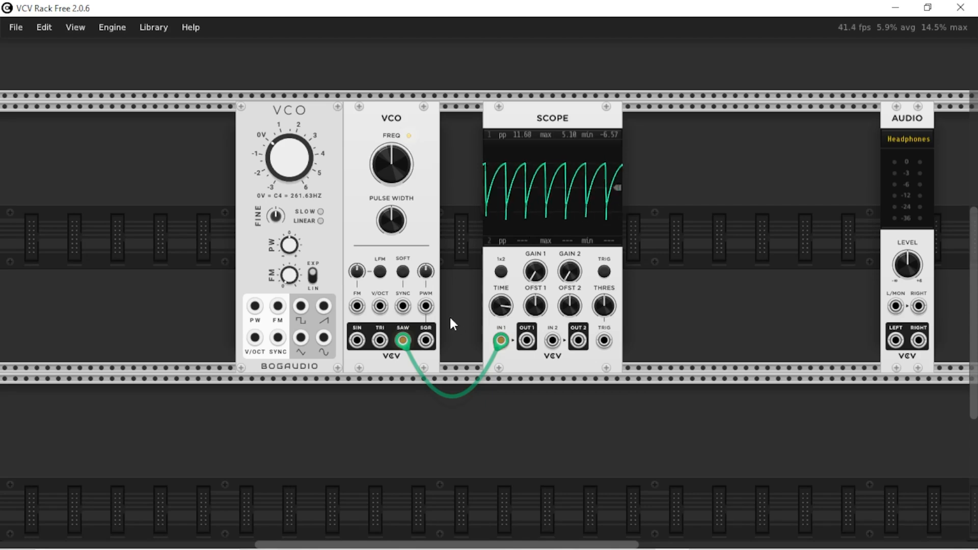
drag(402, 340, 323, 306)
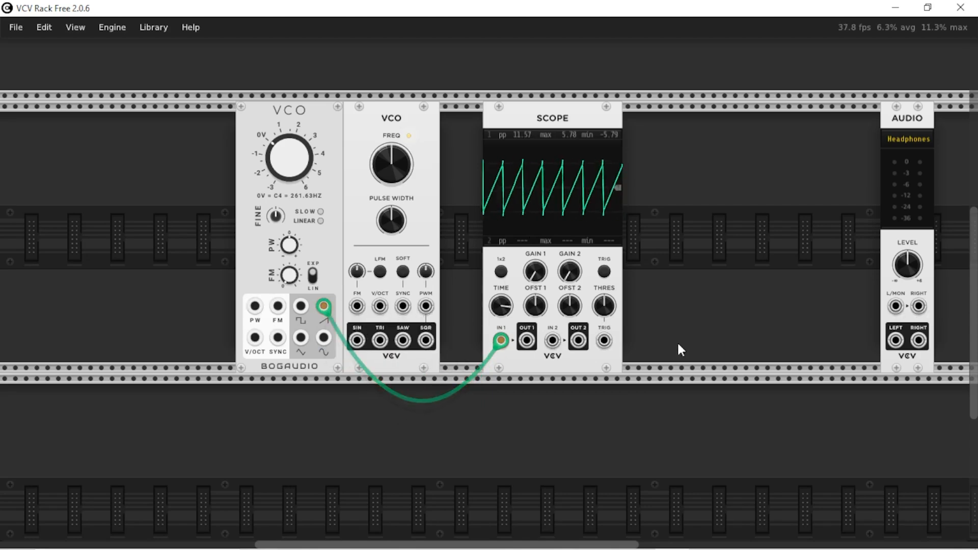
mouse_move(499, 352)
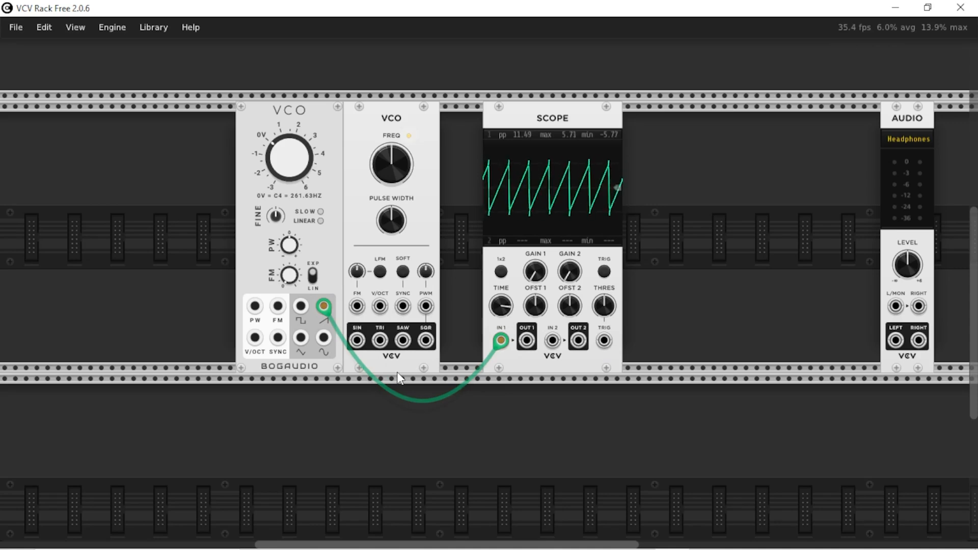
Step: Space the Scope and VCV VCO further from the Bogaudio VCO, and lower the Bogaudio VCO's frequency slightly
drag(521, 120, 552, 122)
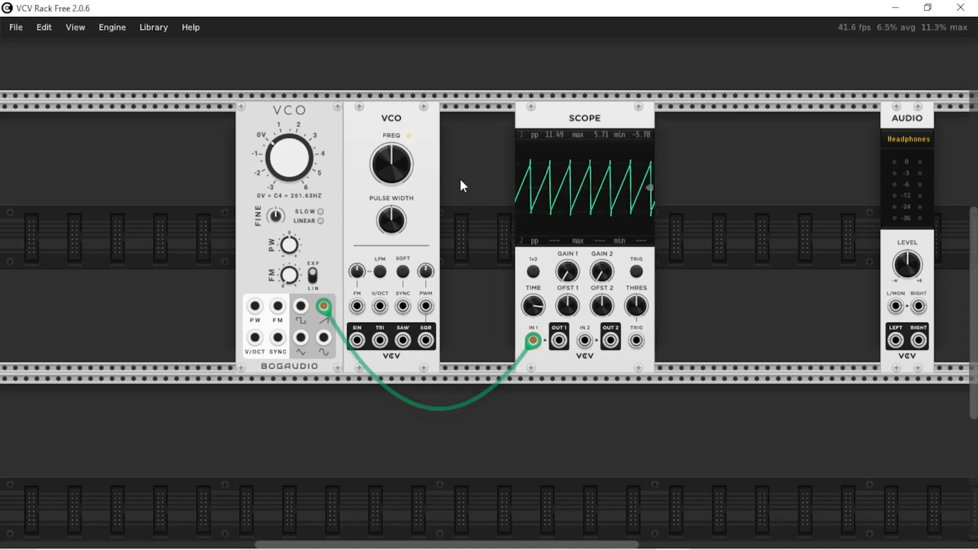
drag(389, 116, 421, 121)
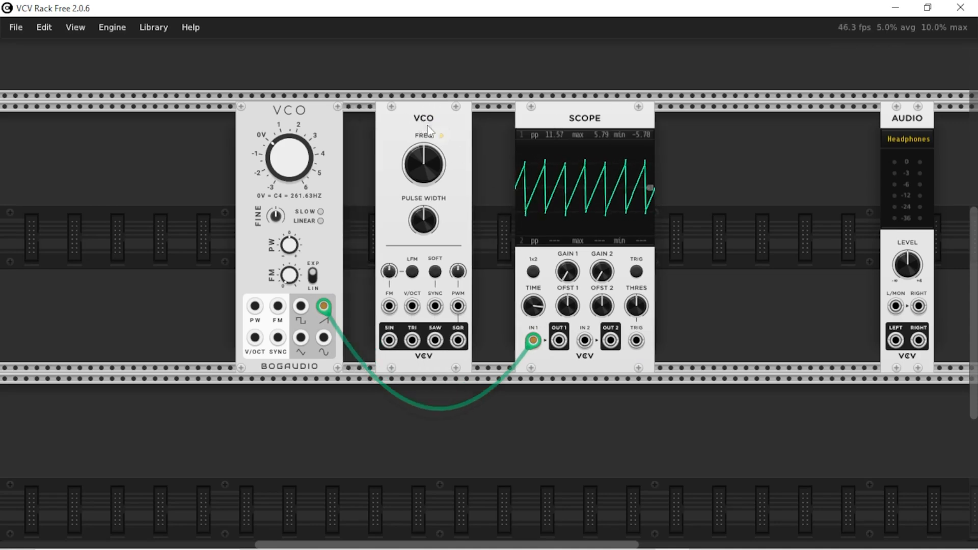
mouse_move(306, 174)
mouse_down()
mouse_move(305, 203)
mouse_move(305, 191)
mouse_up()
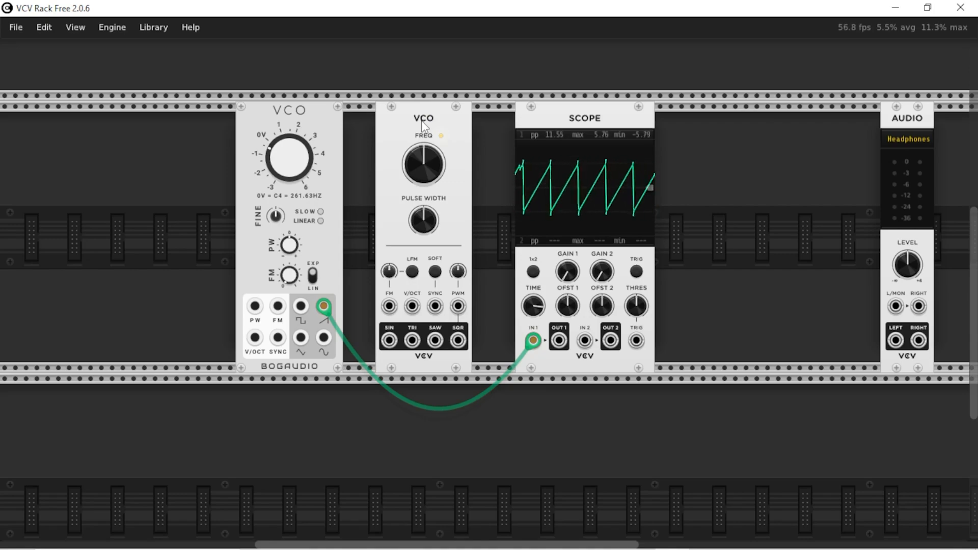
Step: Replace the VCV VCO with an INV inverter module, routing the Bogaudio saw through inverter A into Scope channel 1
key(Delete)
right_click(434, 232)
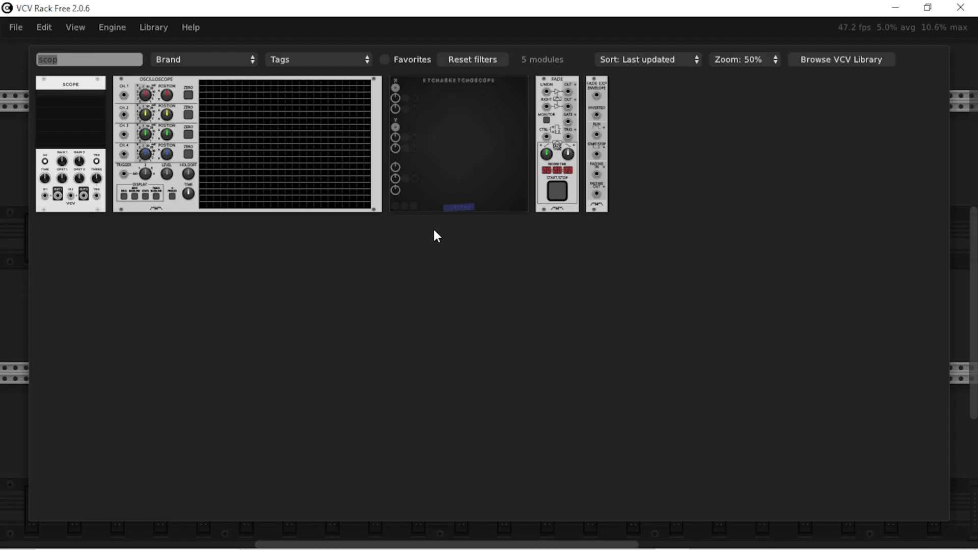
text(inv)
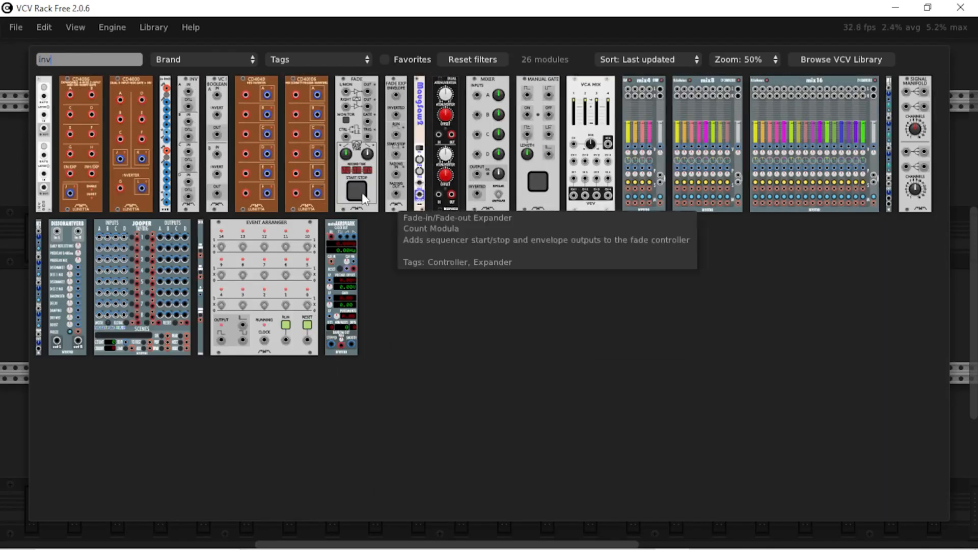
click(191, 104)
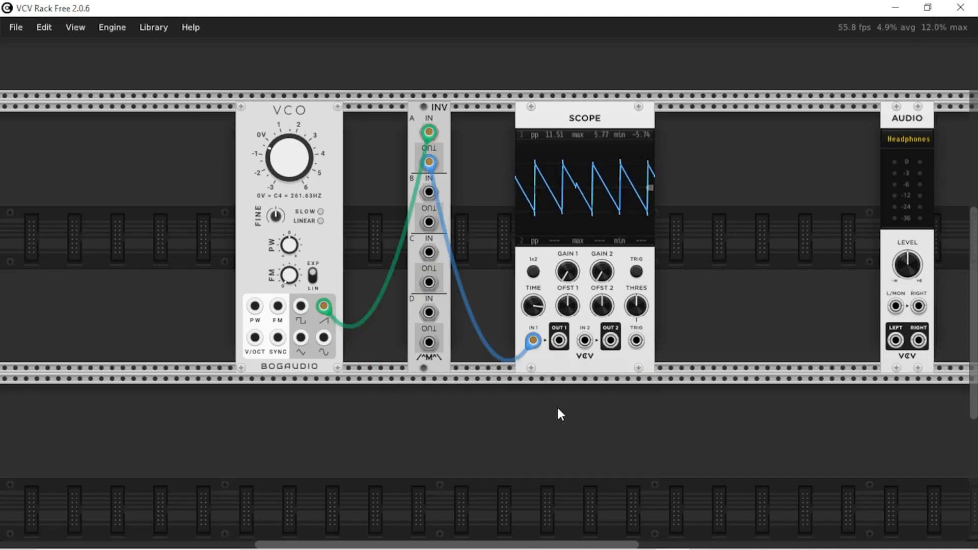
Step: Patch the Bogaudio VCO's saw output into Scope channel 2 with a red cable to compare it with the inverted saw
mouse_move(584, 340)
mouse_down()
mouse_move(541, 344)
mouse_move(323, 305)
mouse_up()
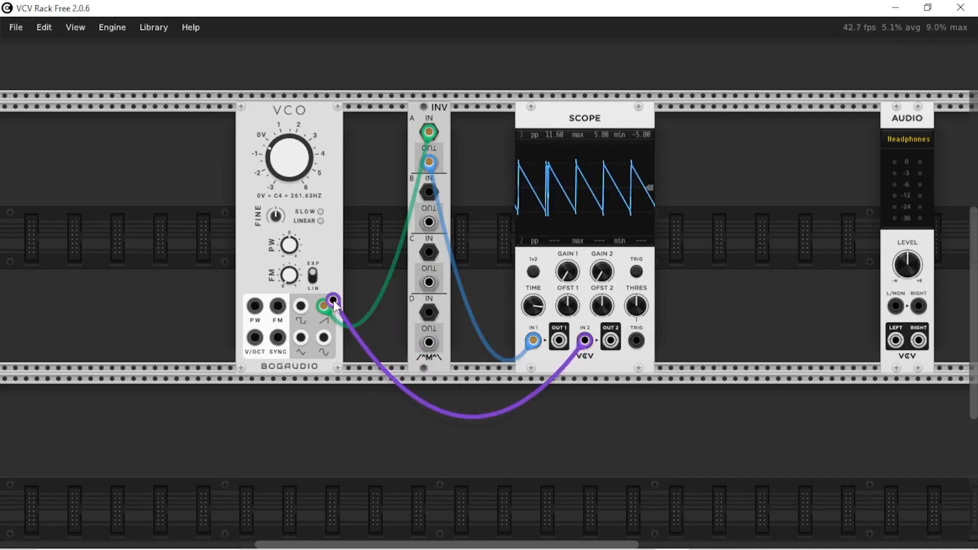
right_click(589, 342)
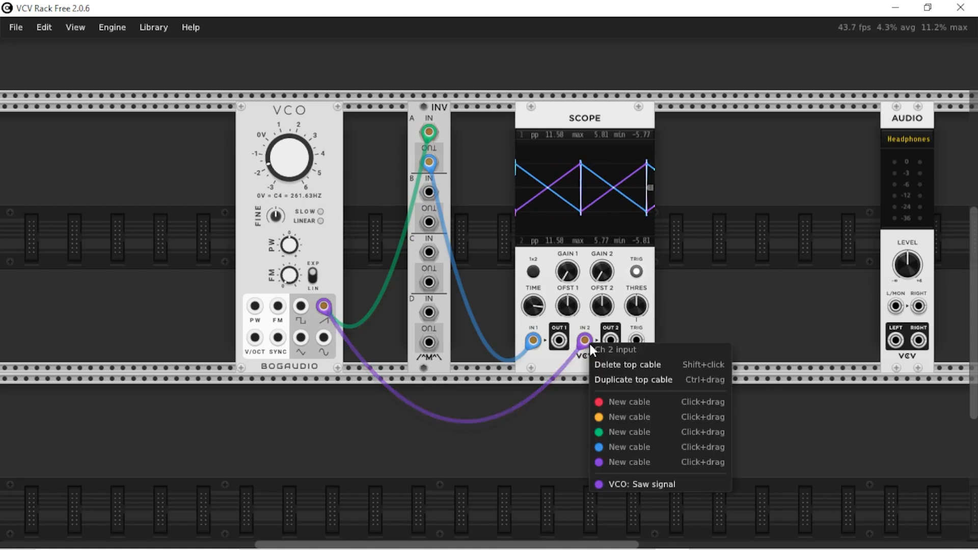
click(617, 403)
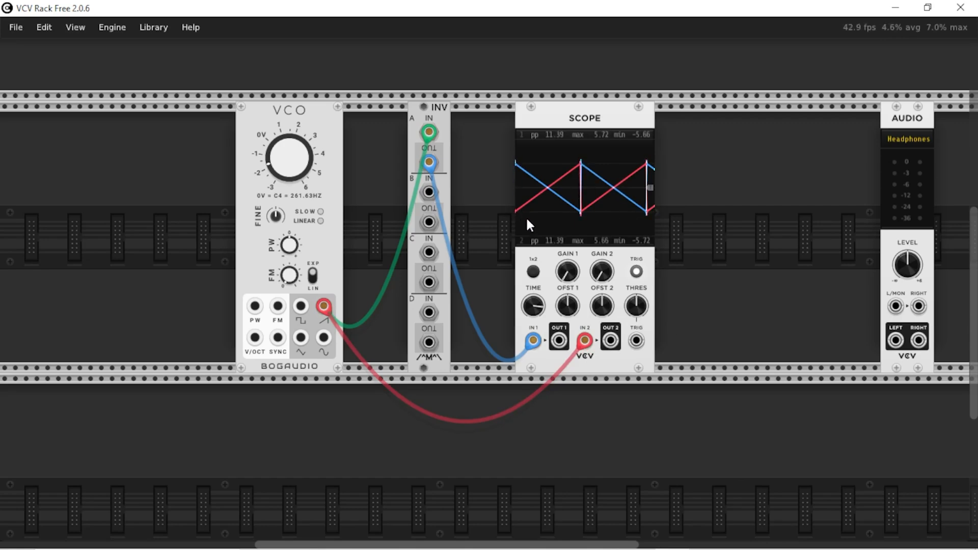
mouse_move(428, 162)
mouse_down()
mouse_move(456, 166)
mouse_move(429, 162)
mouse_up()
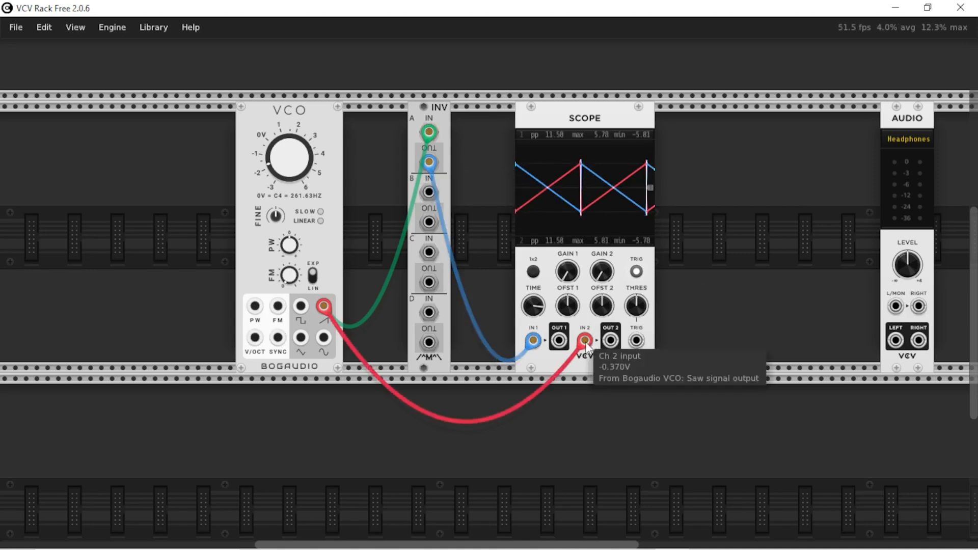
mouse_move(585, 341)
mouse_down()
mouse_move(593, 394)
mouse_move(584, 340)
mouse_up()
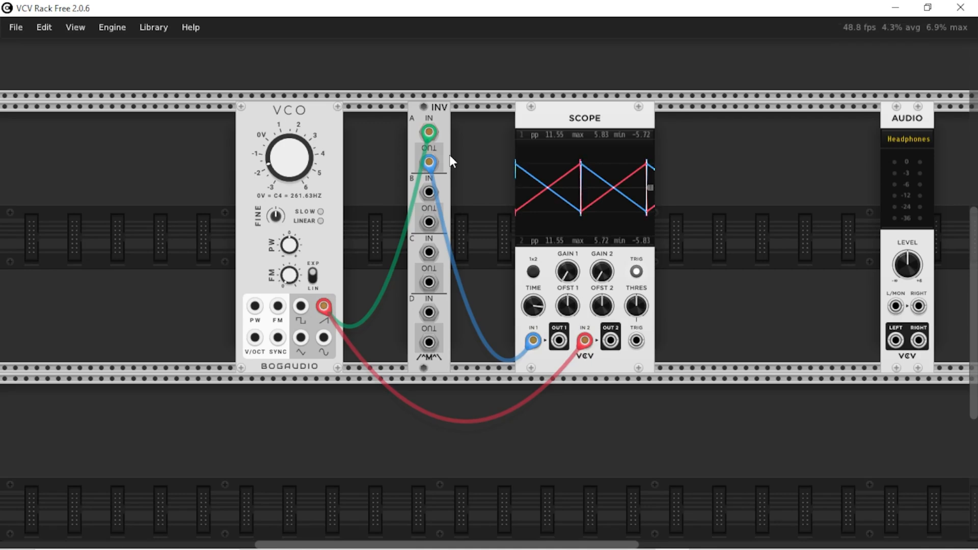
Step: Audition the direct saw signal through the Audio module's L/MON input at a reduced level, and unplug its cable
drag(584, 339, 862, 309)
drag(906, 267, 905, 326)
drag(895, 306, 760, 344)
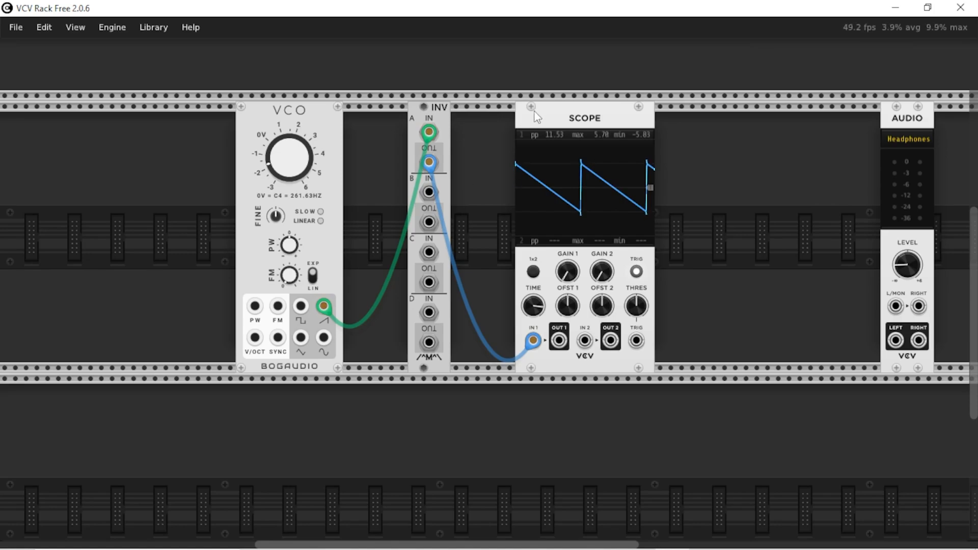
Step: Move the Scope closer to the Audio module and add a Bogaudio LFO between it and the inverter
scroll(432, 153, up, 4)
drag(516, 239, 622, 241)
right_click(534, 270)
text(l)
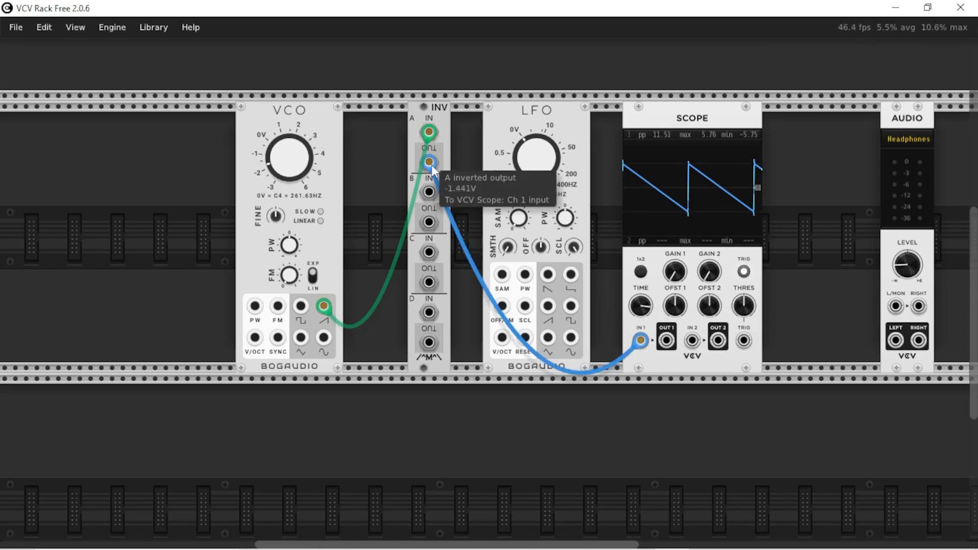
Step: Swap the inverter patch for the VCO's sine into Audio L/MON, modulating its FM with the LFO's ramp-up and ramp-down outputs in turn
drag(432, 165, 477, 498)
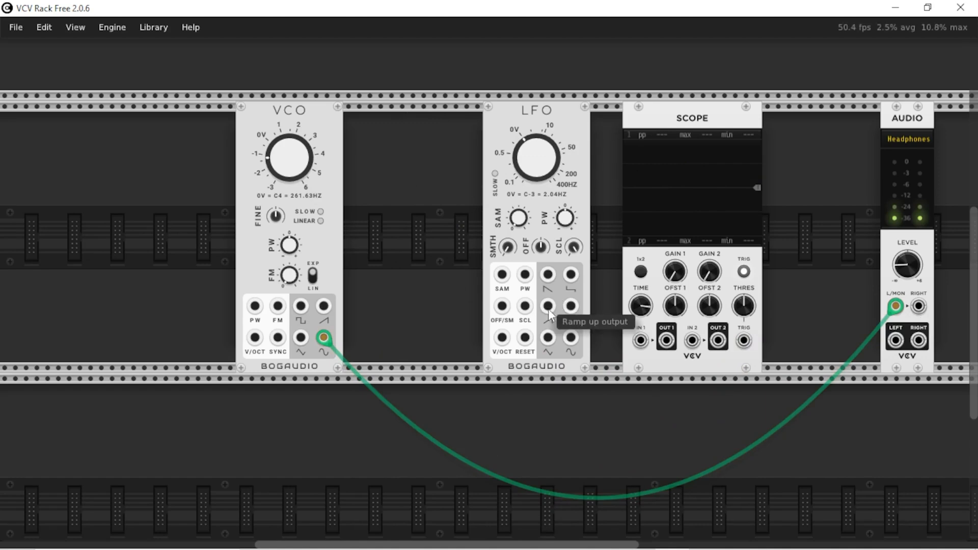
drag(548, 310, 278, 308)
drag(290, 275, 289, 254)
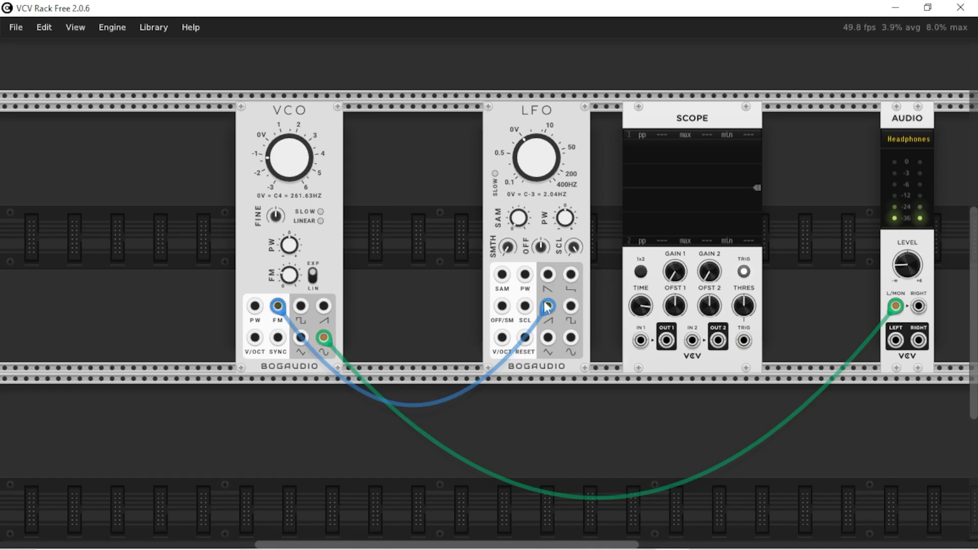
drag(548, 306, 550, 277)
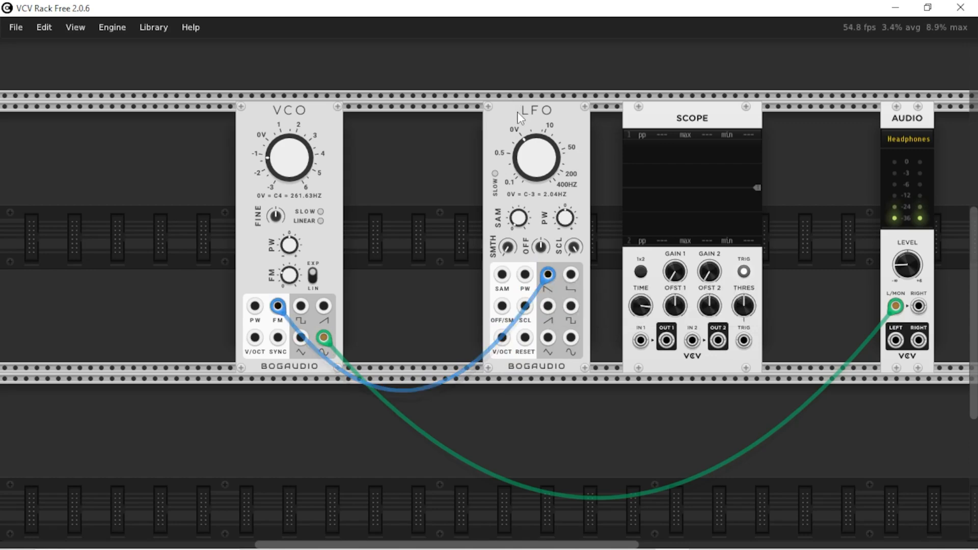
Step: Delete the LFO and disconnect the VCO's sine output from the Audio module
key(Delete)
drag(323, 337, 401, 342)
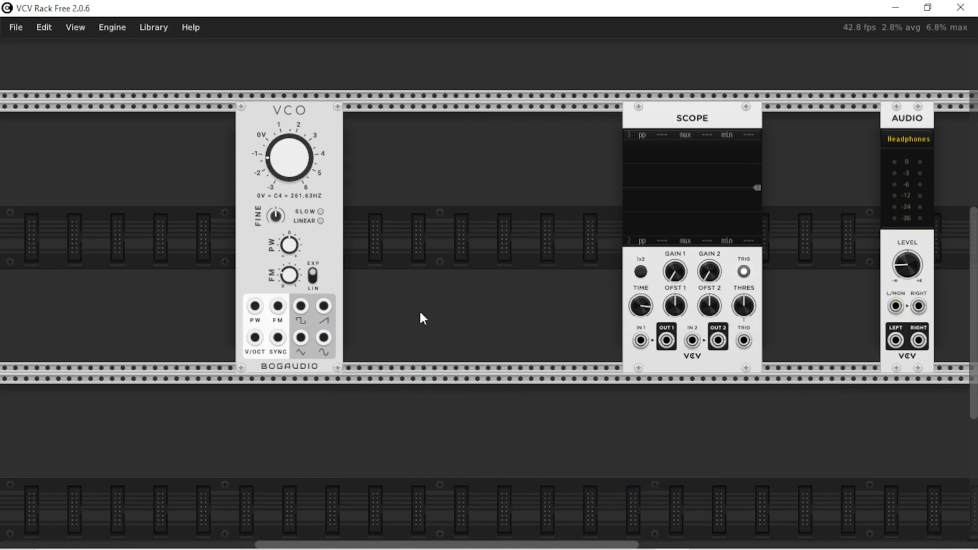
Step: Add a Bogaudio LFO beside the VCO, patch its stepped output into Scope channel 1 and raise its frequency
right_click(417, 259)
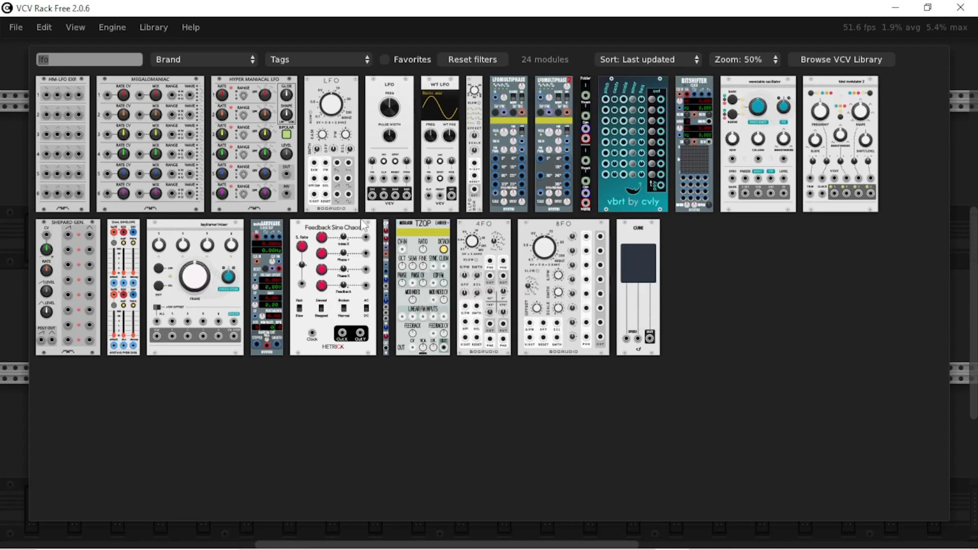
key(Escape)
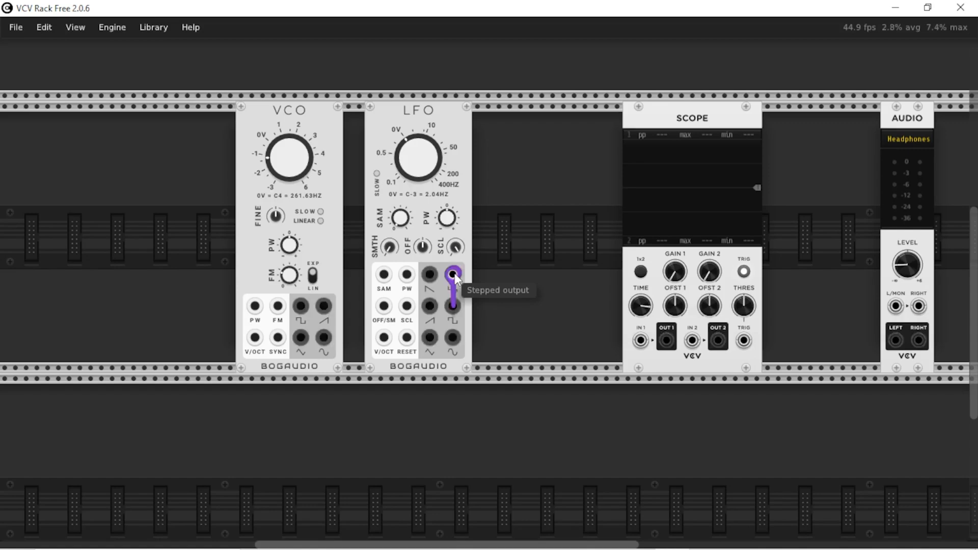
mouse_move(453, 275)
mouse_down()
mouse_move(628, 305)
mouse_move(642, 347)
mouse_up()
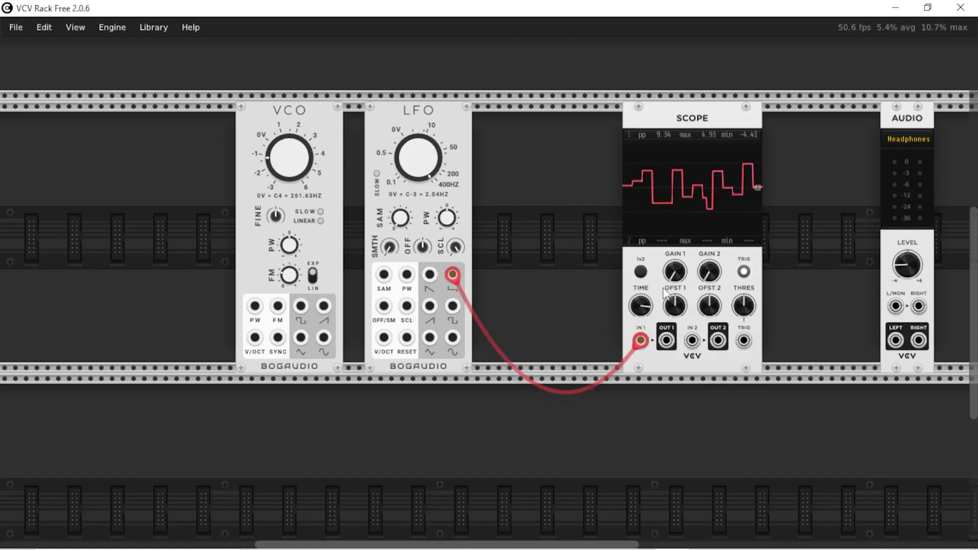
Step: Widen the Scope's time span, unpatch the LFO's stepped output and move the LFO to the left of the VCO
drag(640, 305, 641, 308)
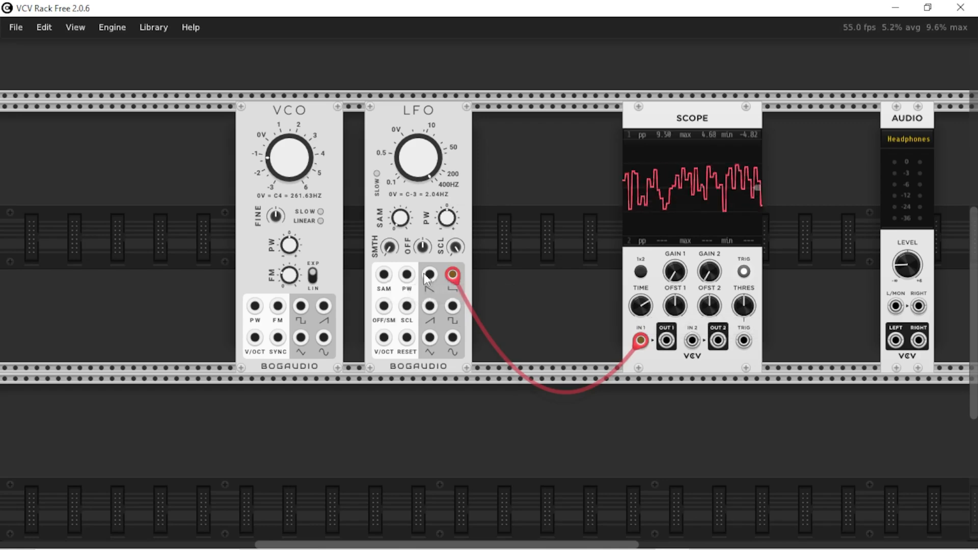
drag(452, 275, 530, 289)
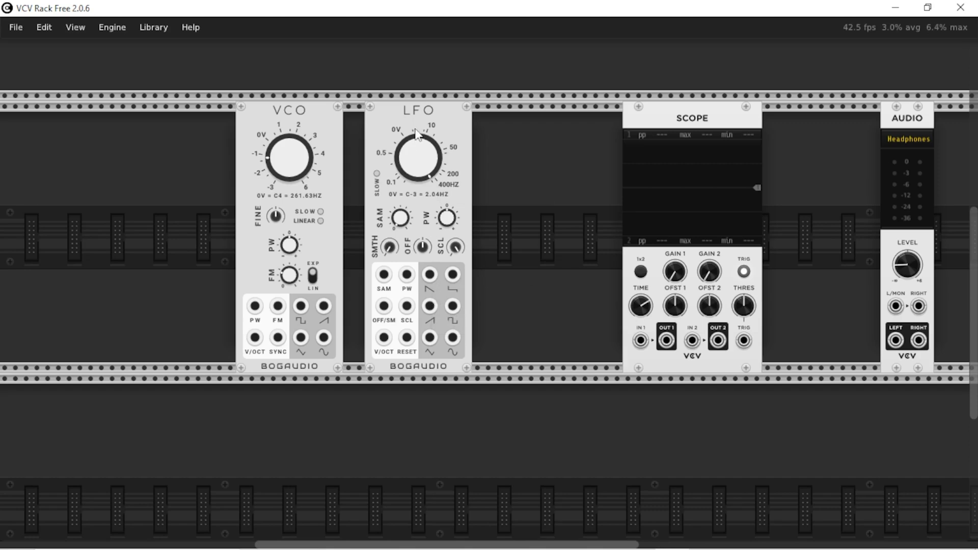
drag(419, 122, 97, 163)
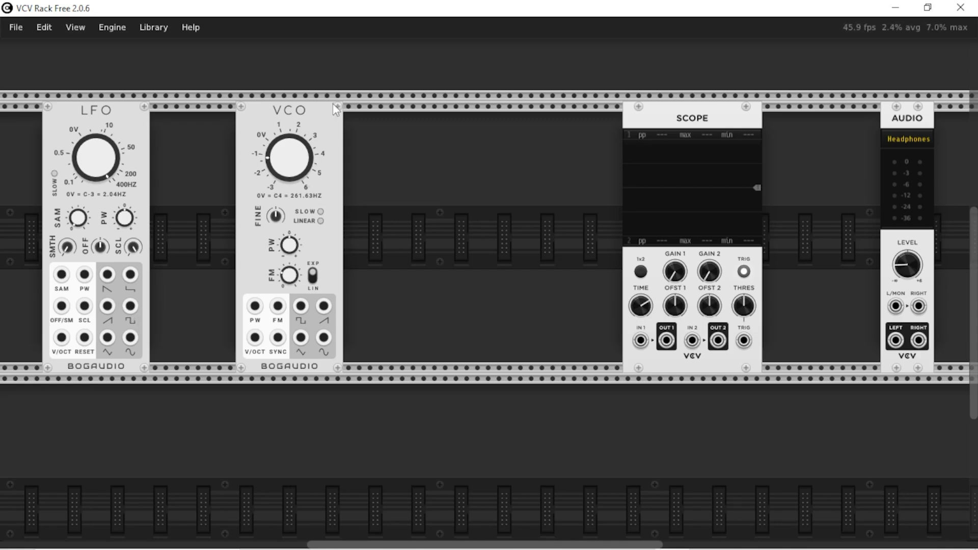
Step: Find the Count Modula Comparator by searching for "comp" and add it between the VCO and the Scope
right_click(448, 178)
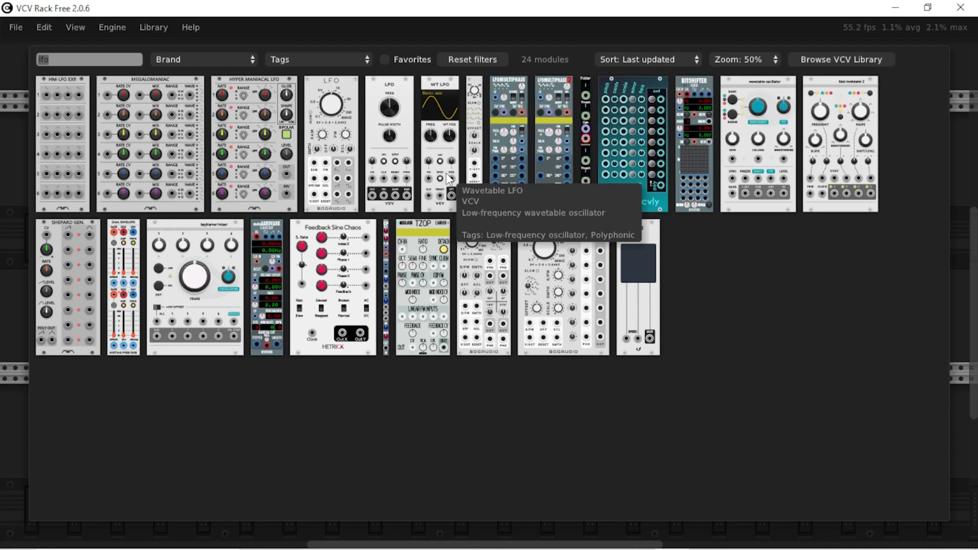
text(comp)
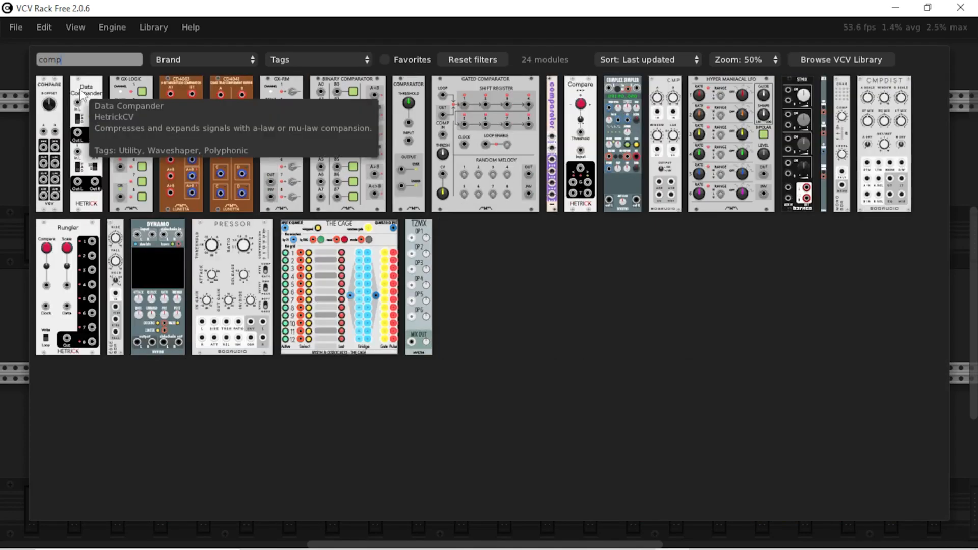
click(408, 82)
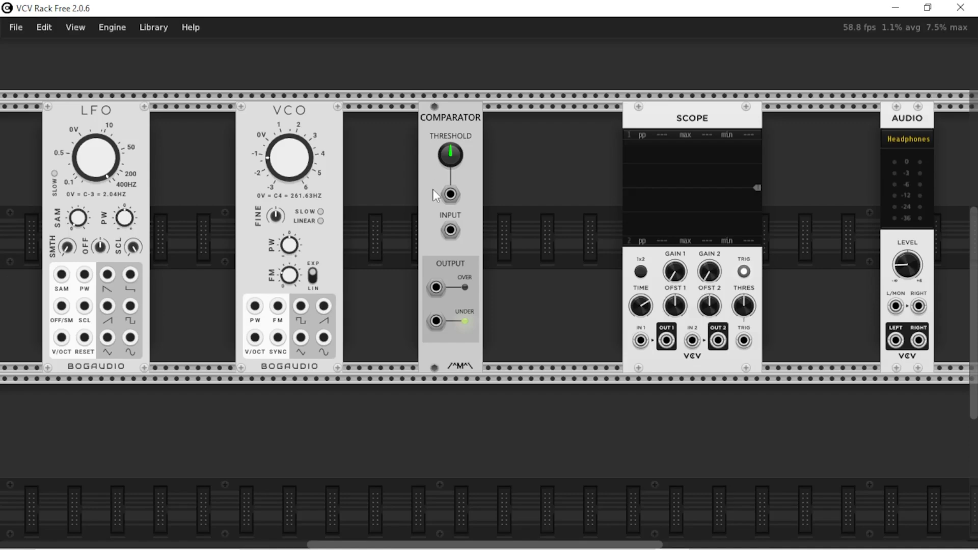
Step: Rearrange the rack by placing the VCO beside the LFO and shifting the Scope and Comparator closer to the Audio module
drag(285, 115, 211, 116)
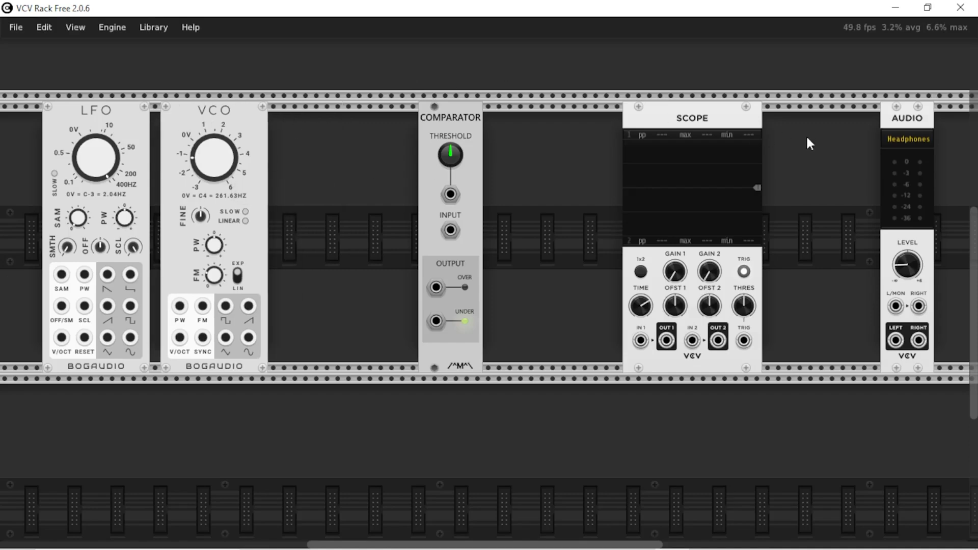
drag(706, 120, 738, 119)
drag(466, 118, 530, 118)
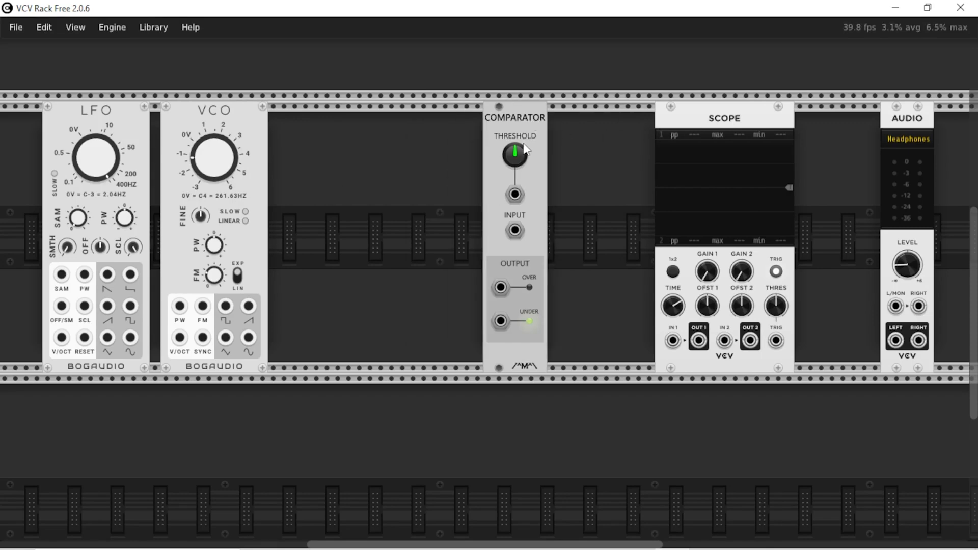
mouse_move(523, 148)
drag(515, 127, 536, 127)
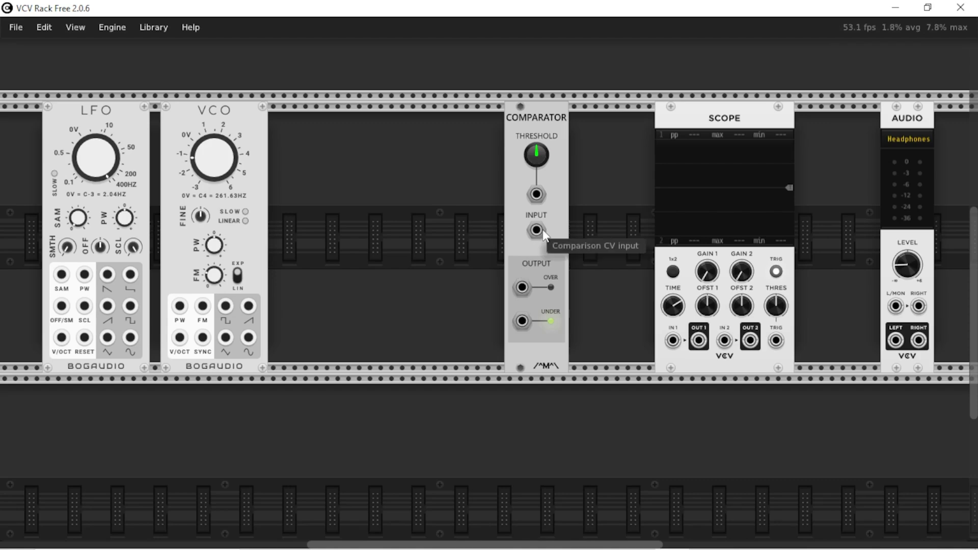
drag(536, 229, 500, 237)
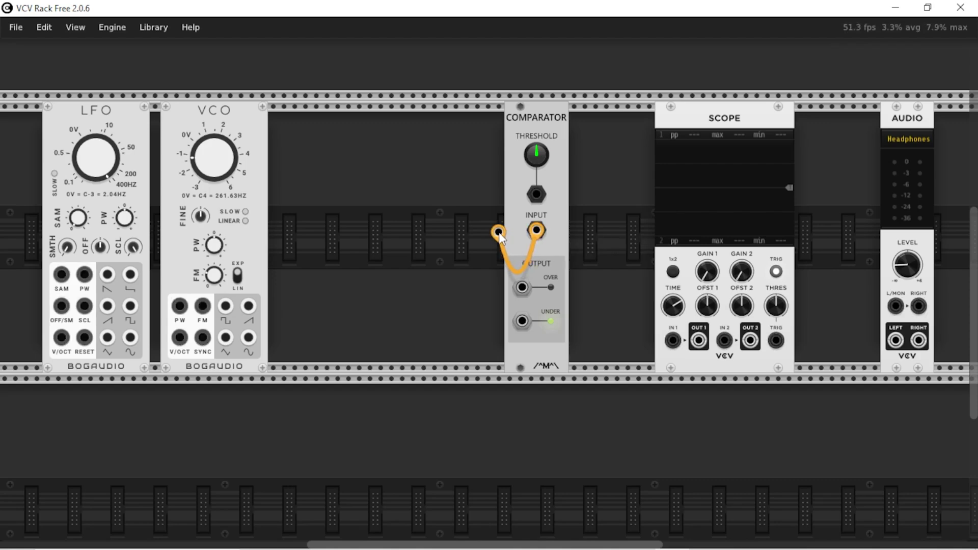
drag(499, 235, 499, 235)
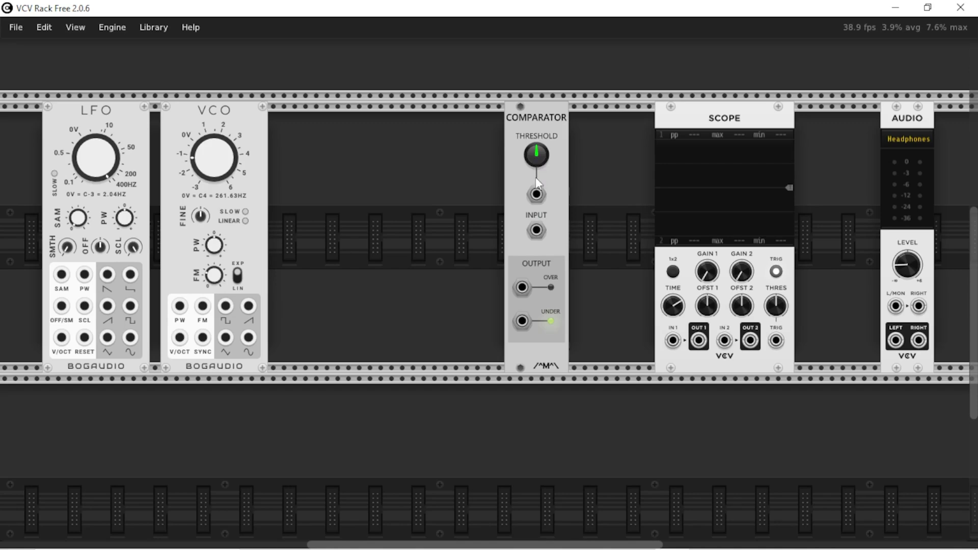
drag(537, 194, 578, 148)
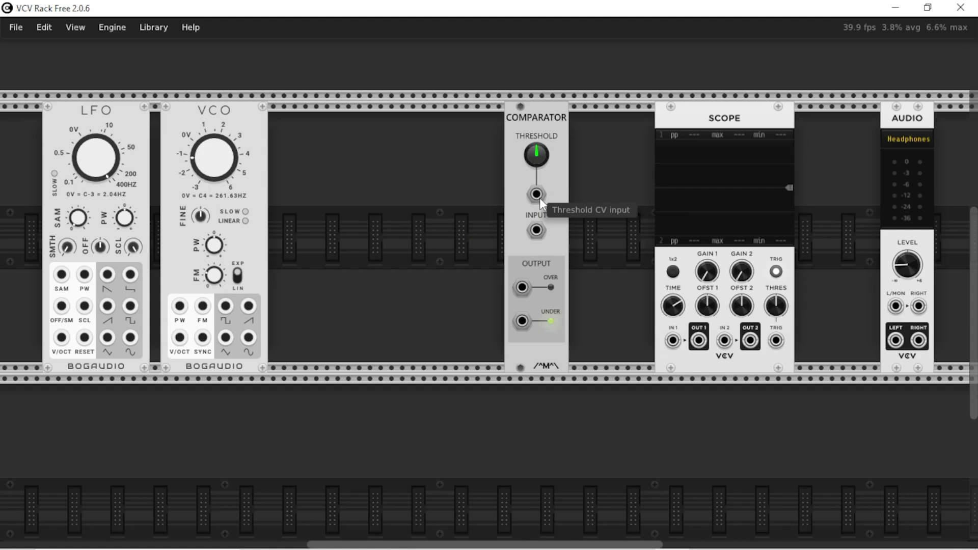
drag(540, 200, 542, 145)
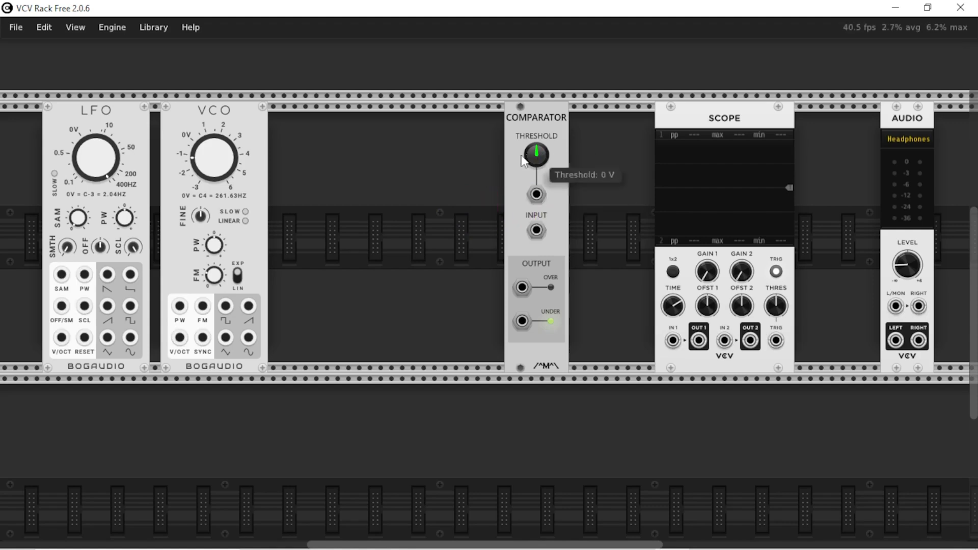
Step: Add a Befaco A*B+C before the Comparator, patching Out 1 to the threshold input and Out 2 to the comparison input
right_click(412, 167)
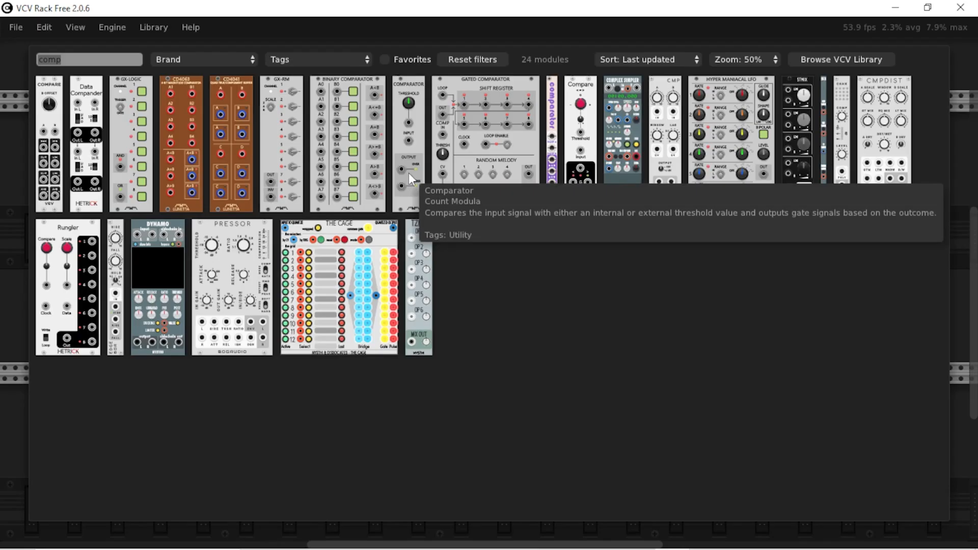
text(a)
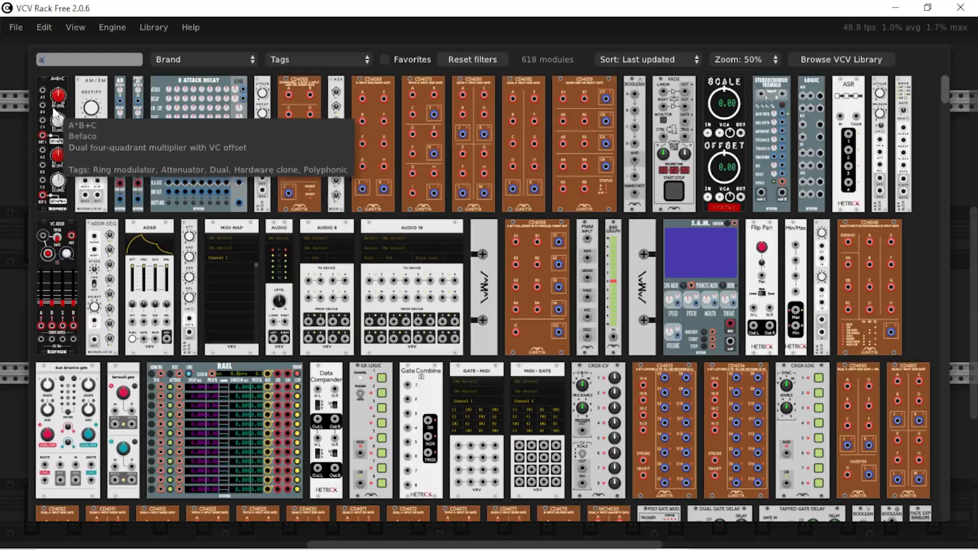
click(55, 111)
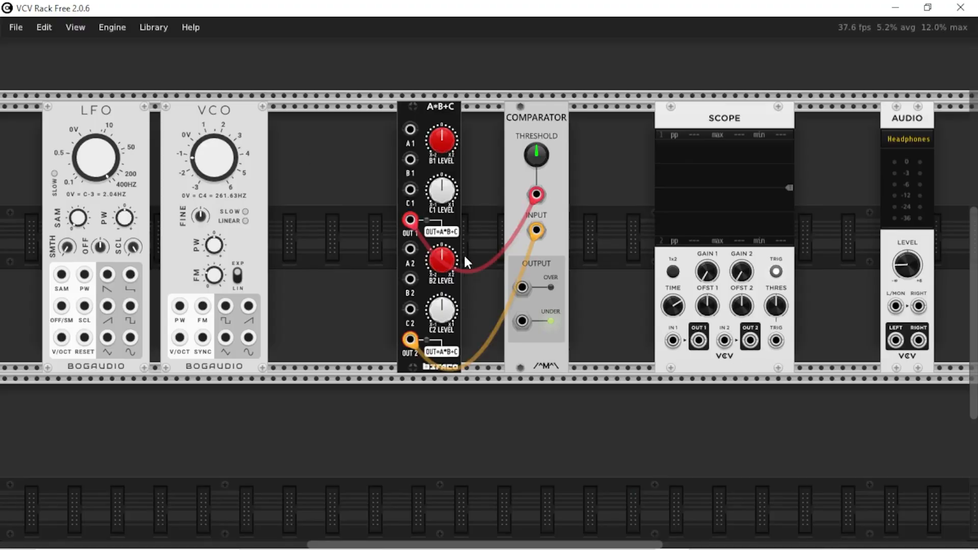
drag(464, 254, 529, 196)
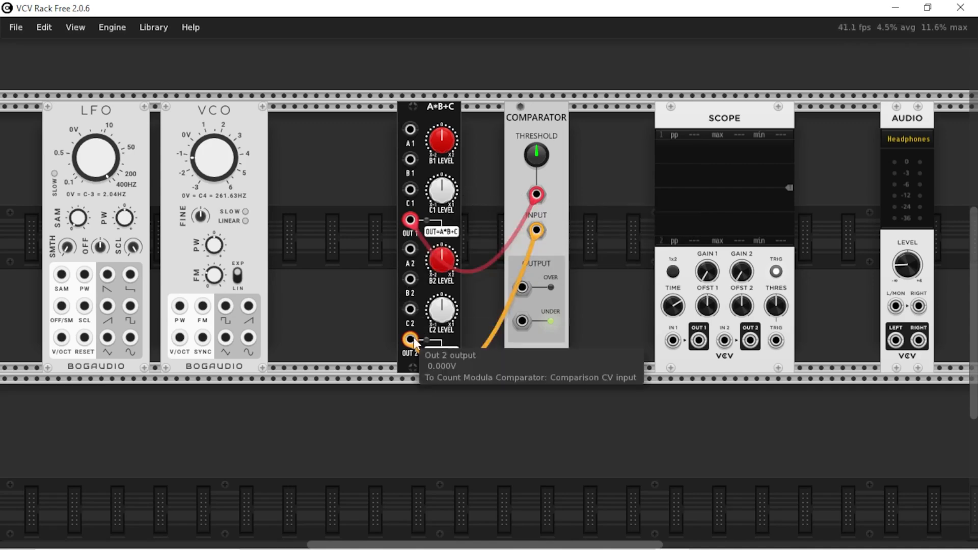
Step: Test the Comparator's threshold by turning the A*B+C's C1 level to about -0.30 and then above zero
mouse_move(437, 196)
mouse_down()
mouse_move(438, 183)
mouse_move(442, 208)
mouse_up()
double_click(442, 199)
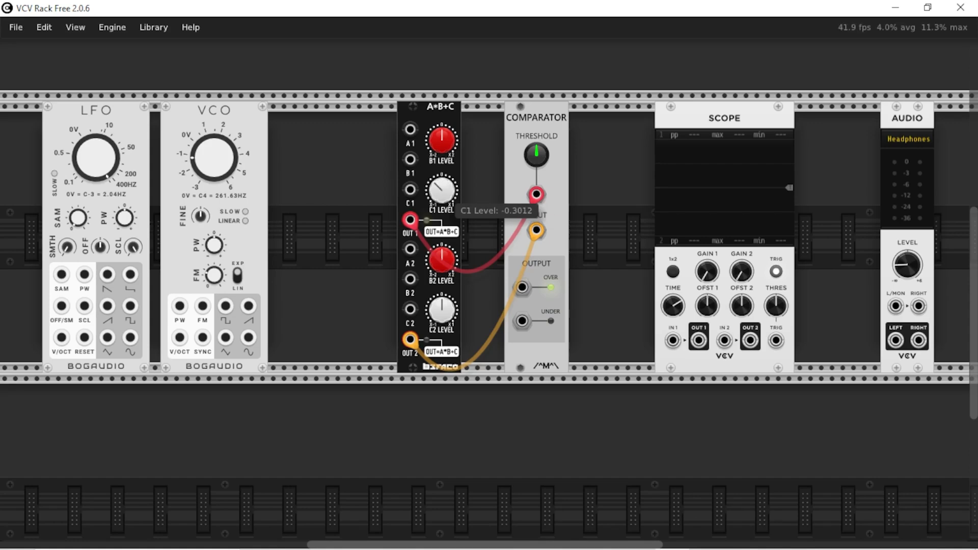
mouse_move(412, 222)
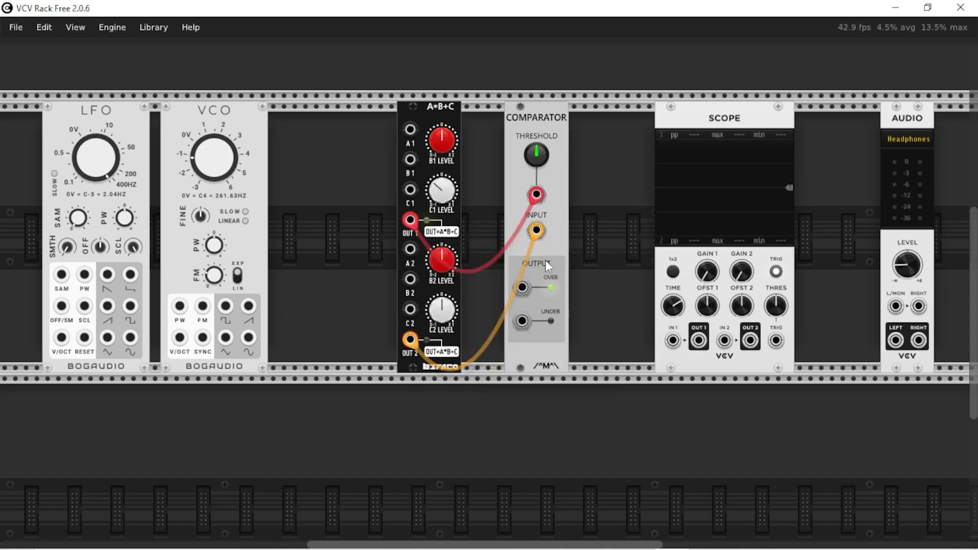
mouse_move(543, 190)
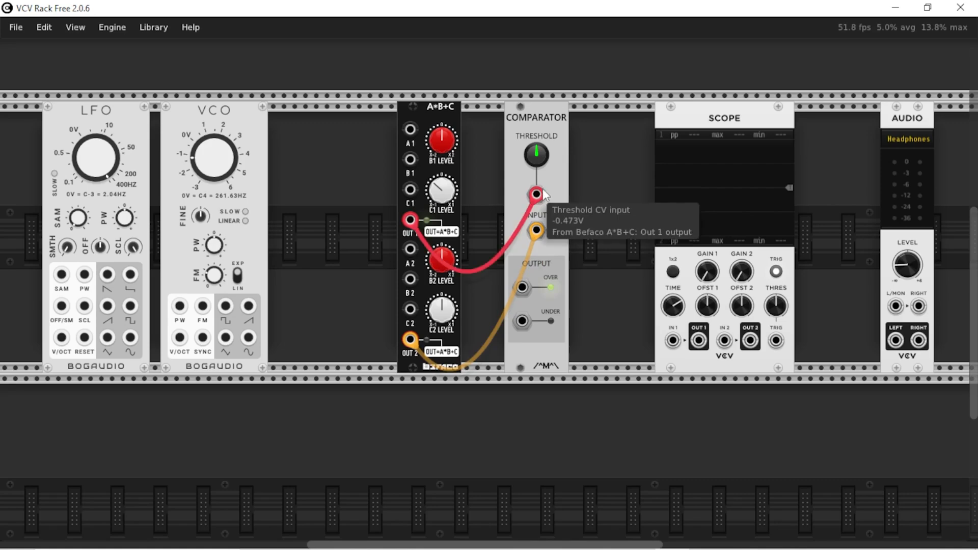
drag(444, 198, 444, 173)
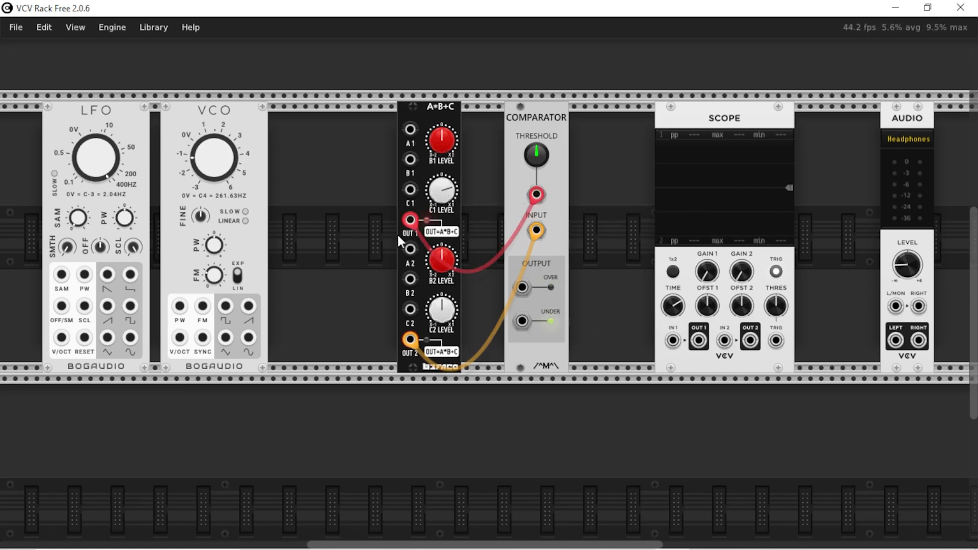
mouse_move(412, 340)
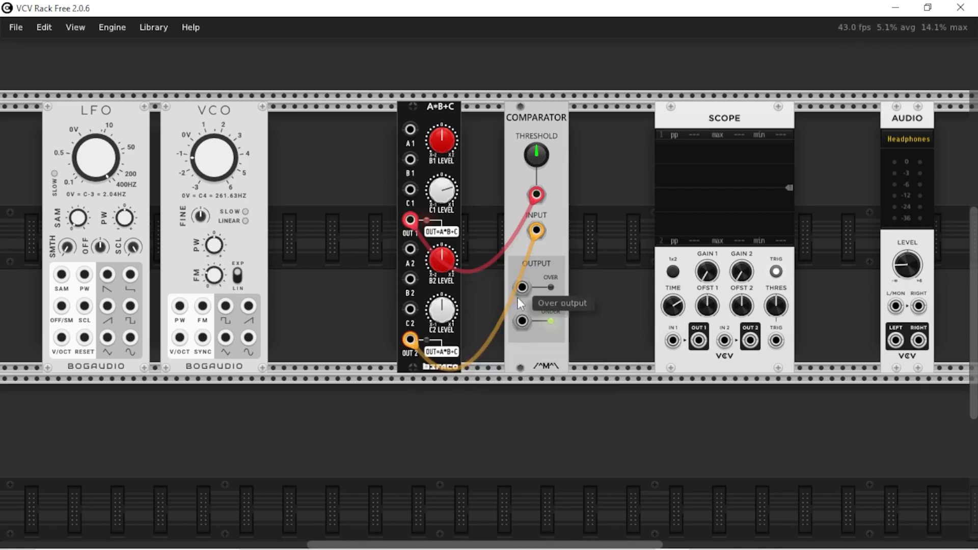
mouse_move(539, 232)
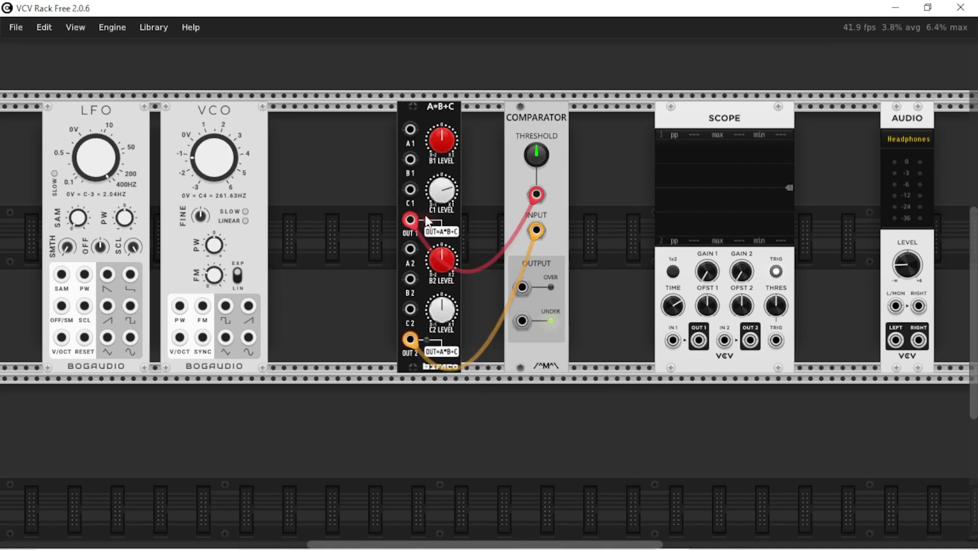
Step: Raise the A*B+C's C2 level above zero and turn its C1 level below zero to compare the two voltages
mouse_move(449, 311)
drag(448, 317, 514, 301)
drag(440, 204, 440, 203)
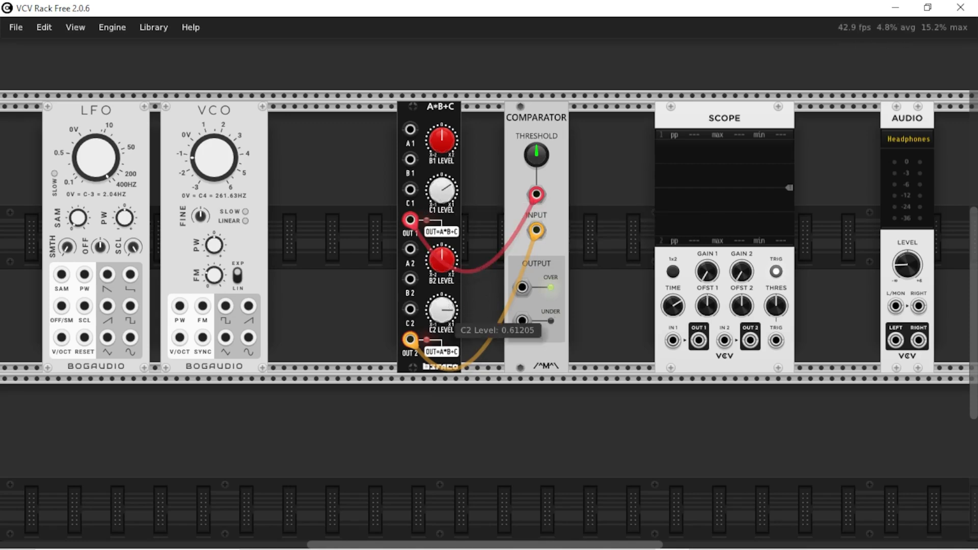
drag(449, 301, 448, 327)
drag(441, 193, 442, 319)
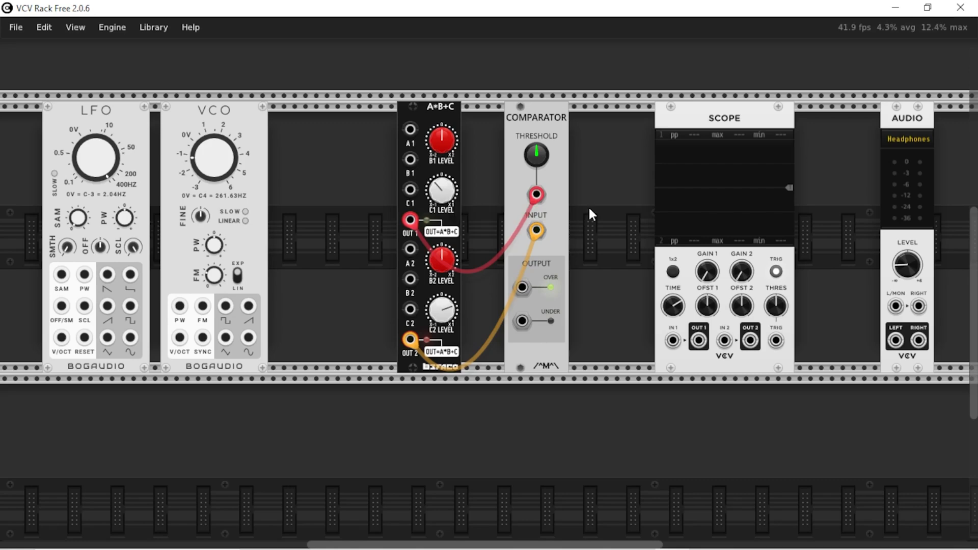
Step: Unpatch both Comparator inputs and connect the A*B+C's Out 1 to the comparison input instead
mouse_move(543, 192)
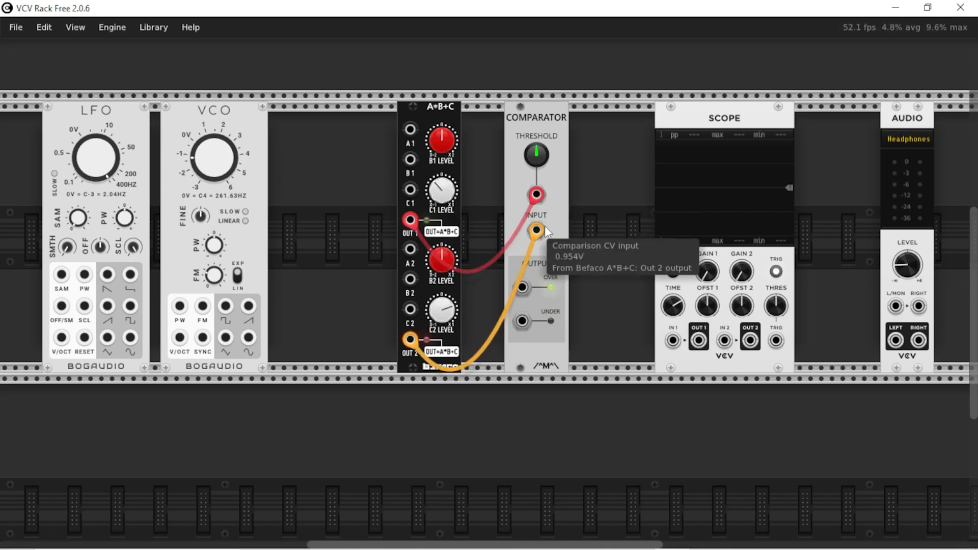
drag(537, 229, 496, 225)
drag(536, 193, 537, 204)
drag(537, 230, 415, 221)
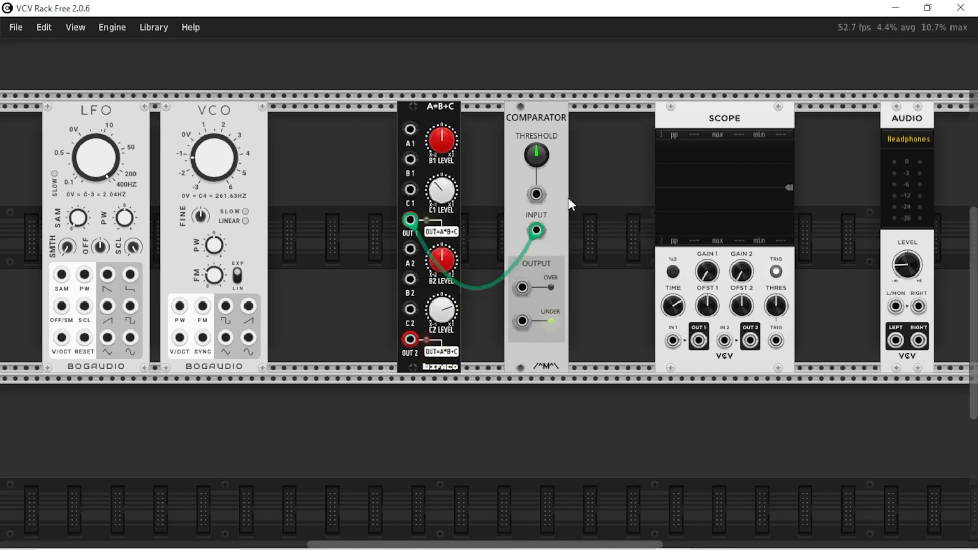
Step: Reset the A*B+C's C1 level to its default and lower the Comparator's own threshold below zero
mouse_move(536, 152)
double_click(452, 203)
mouse_move(535, 168)
mouse_move(535, 154)
mouse_down()
mouse_move(536, 146)
mouse_move(536, 162)
mouse_up()
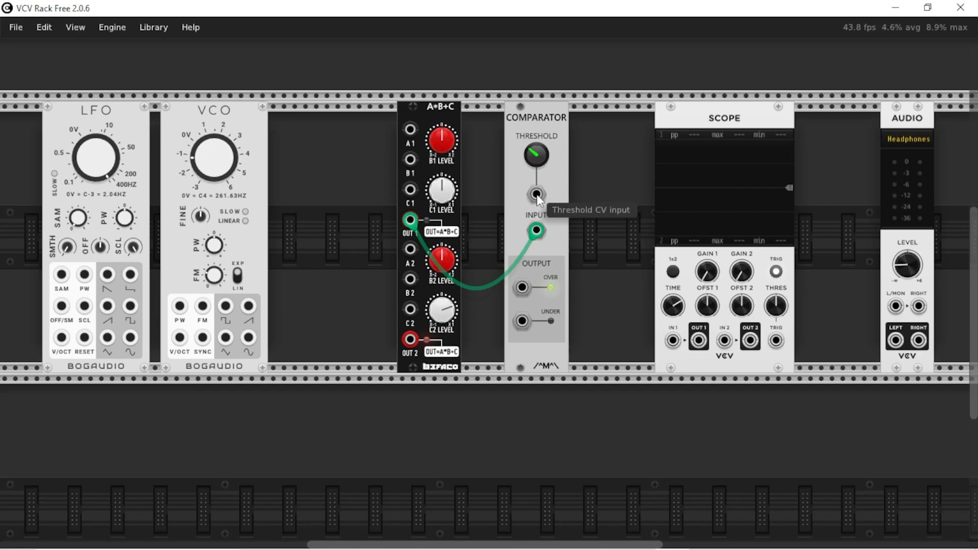
Step: Place the LFO between the A*B+C and the Comparator and drive the threshold input with its sine output at a lowered frequency
drag(445, 112, 380, 112)
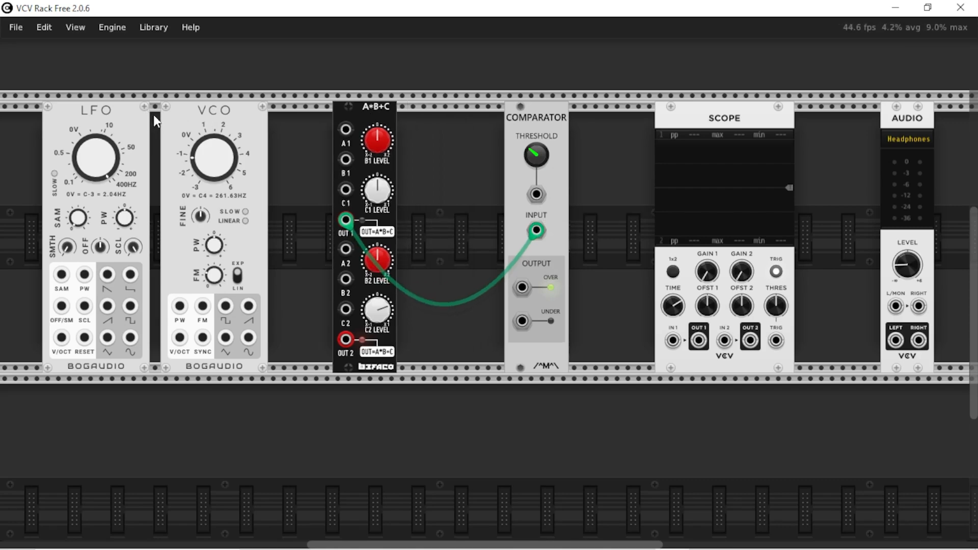
drag(154, 115, 508, 115)
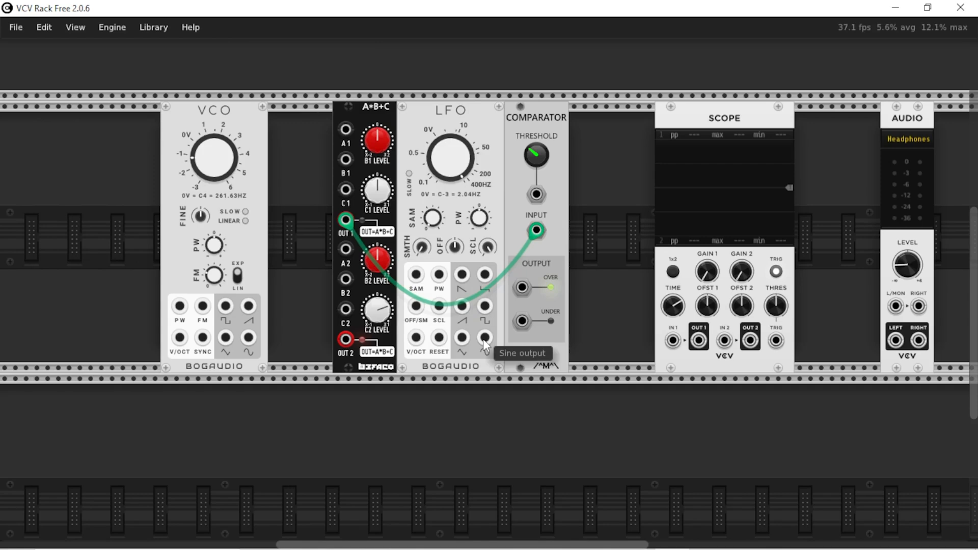
drag(483, 338, 482, 339)
drag(483, 339, 537, 194)
drag(464, 174, 464, 306)
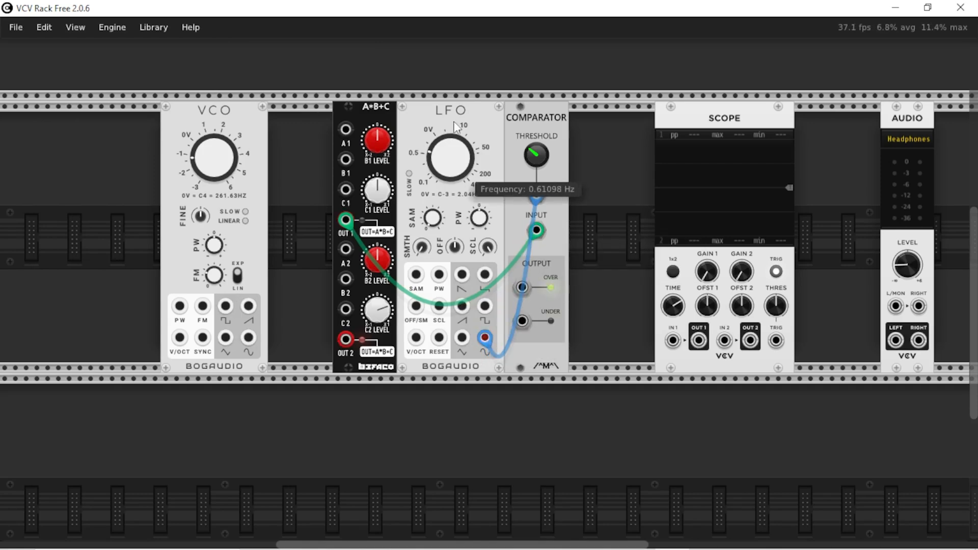
drag(455, 127, 454, 106)
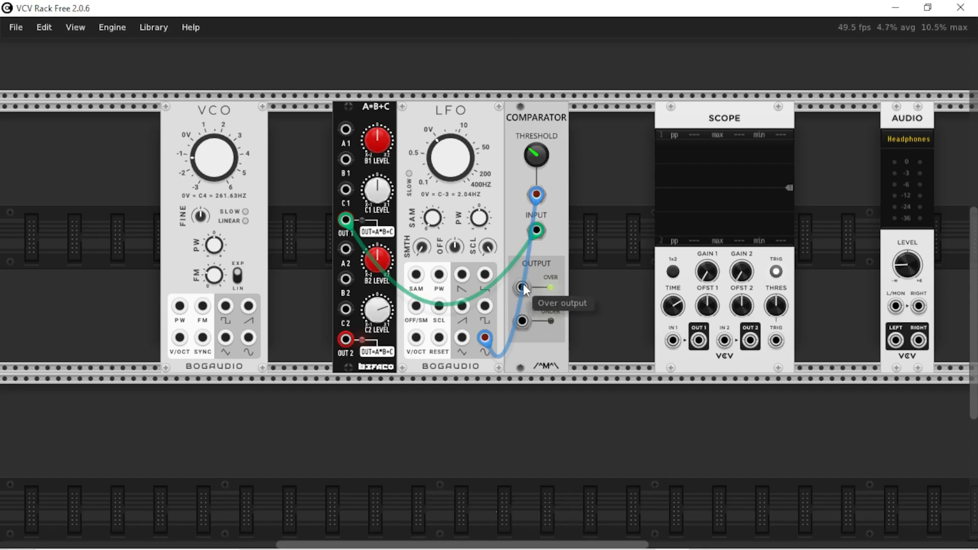
Step: Patch the LFO's sine into Scope channel 1 and the Comparator's over output into channel 2, then switch channel 2 to the under output
drag(522, 287, 485, 338)
click(775, 272)
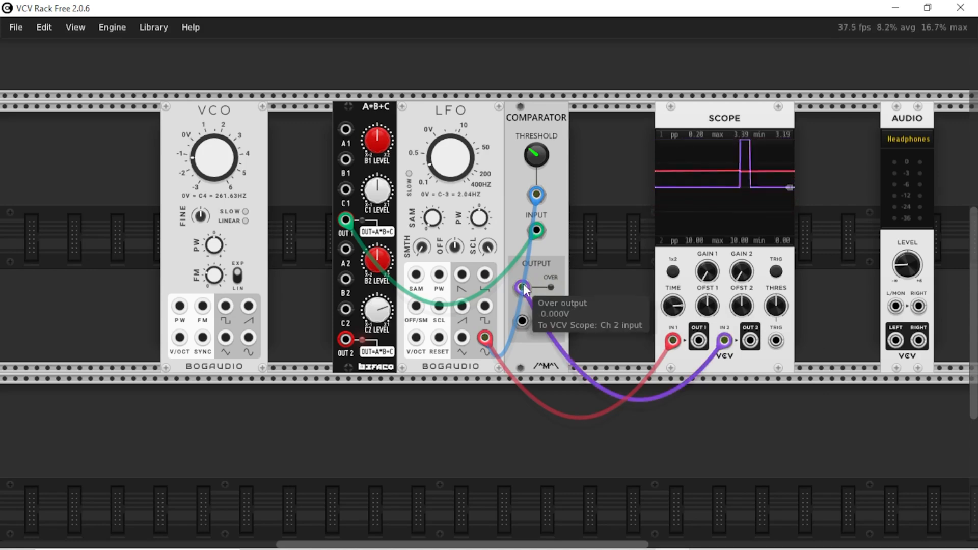
drag(522, 288, 525, 329)
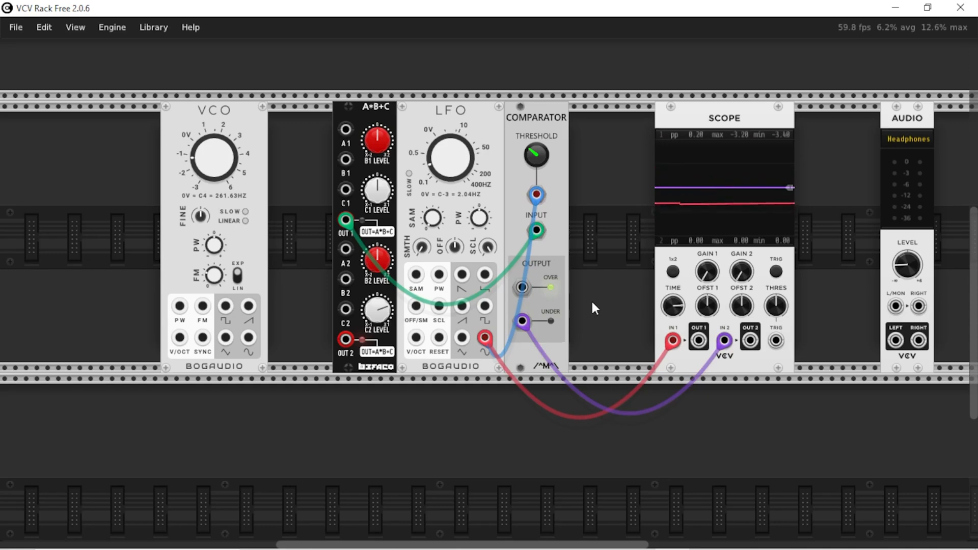
mouse_move(534, 157)
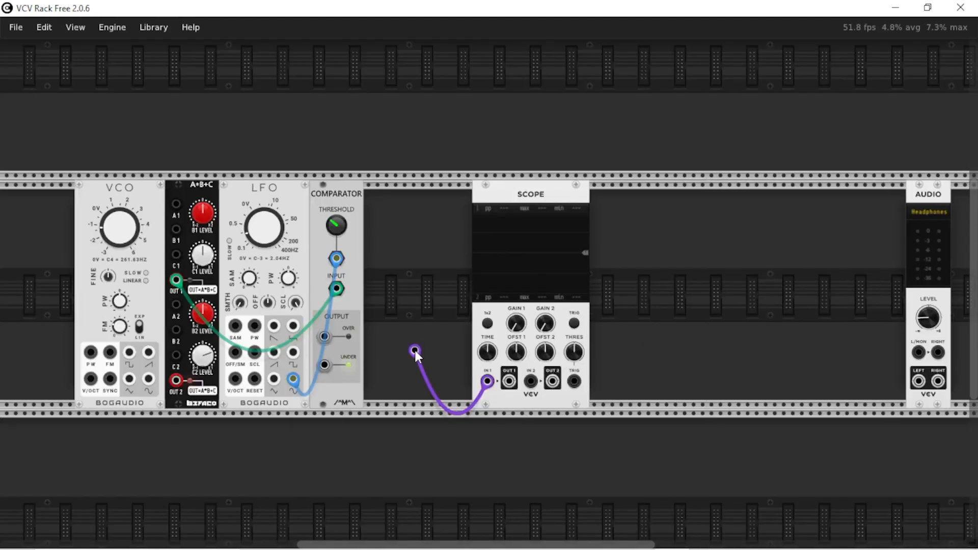
Step: Clear the cables from the Scope's inputs, move the Comparator away from the LFO and remove the A*B+C module
drag(415, 352, 415, 352)
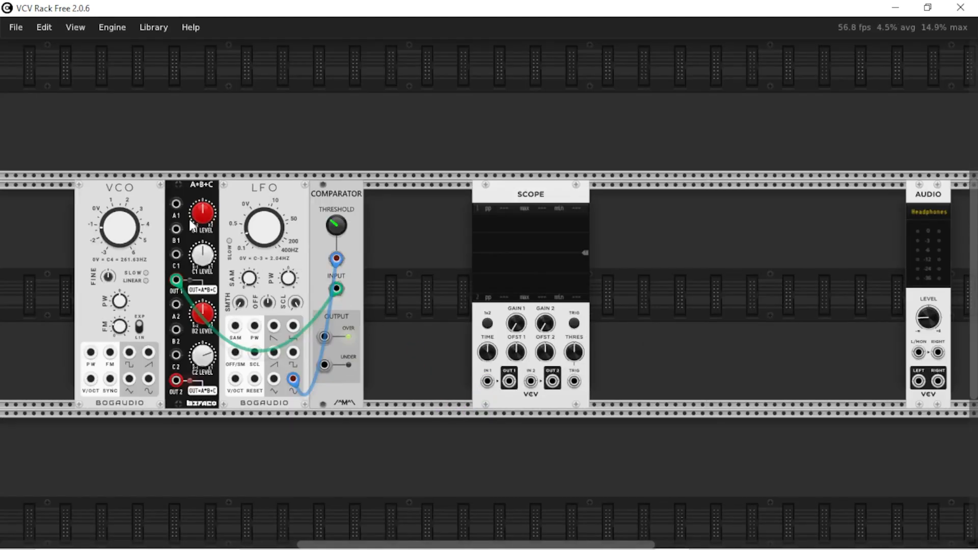
drag(329, 215, 389, 204)
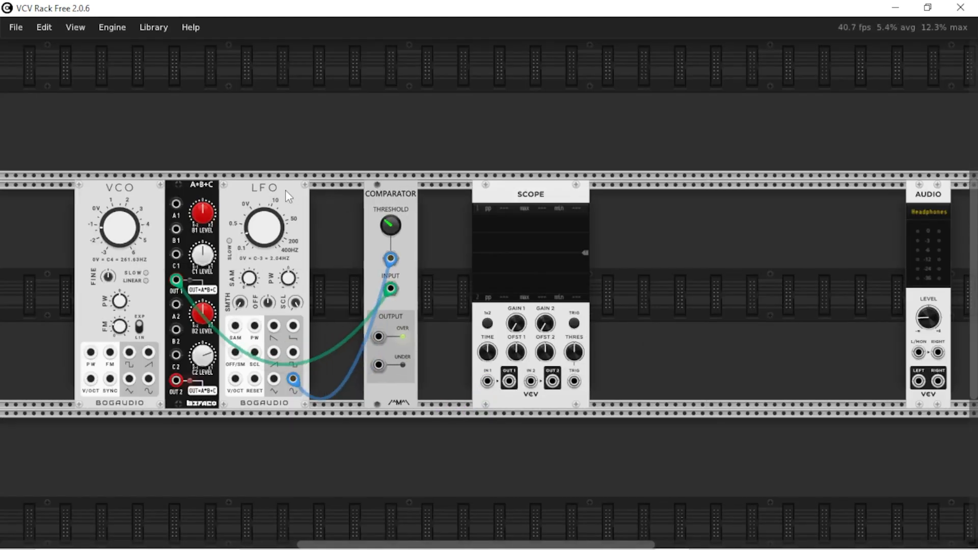
key(Delete)
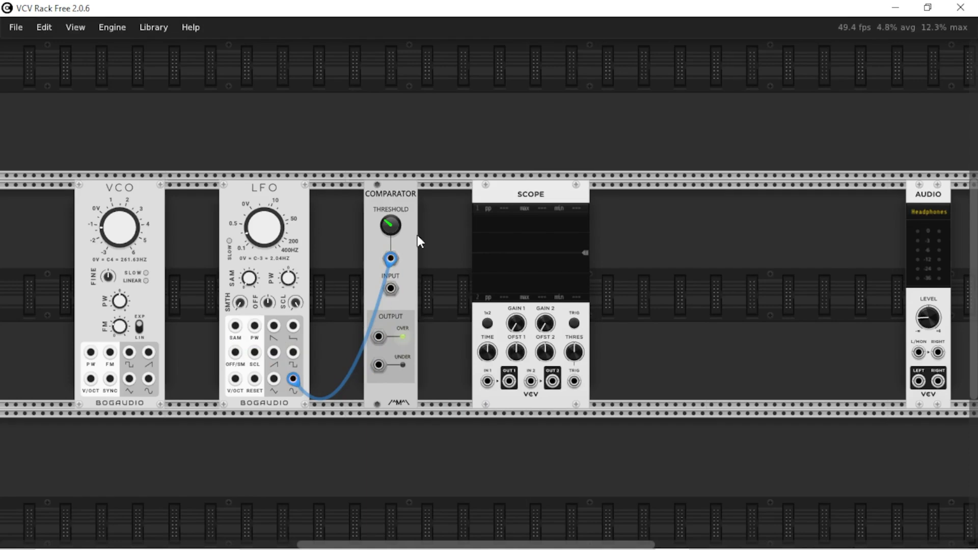
Step: Reset the Comparator's threshold to 0 V, patch its under output into Scope channel 1 and raise the LFO's frequency
double_click(393, 227)
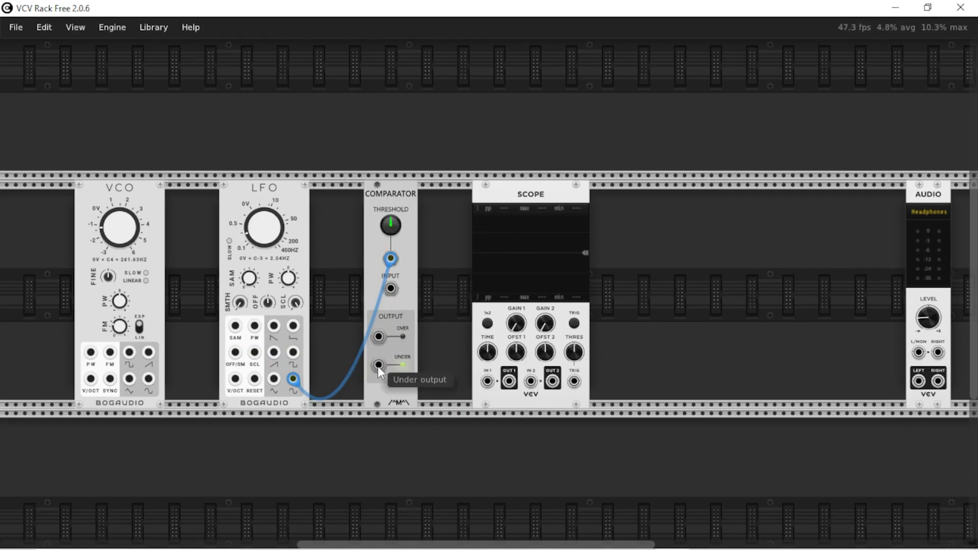
drag(379, 364, 487, 381)
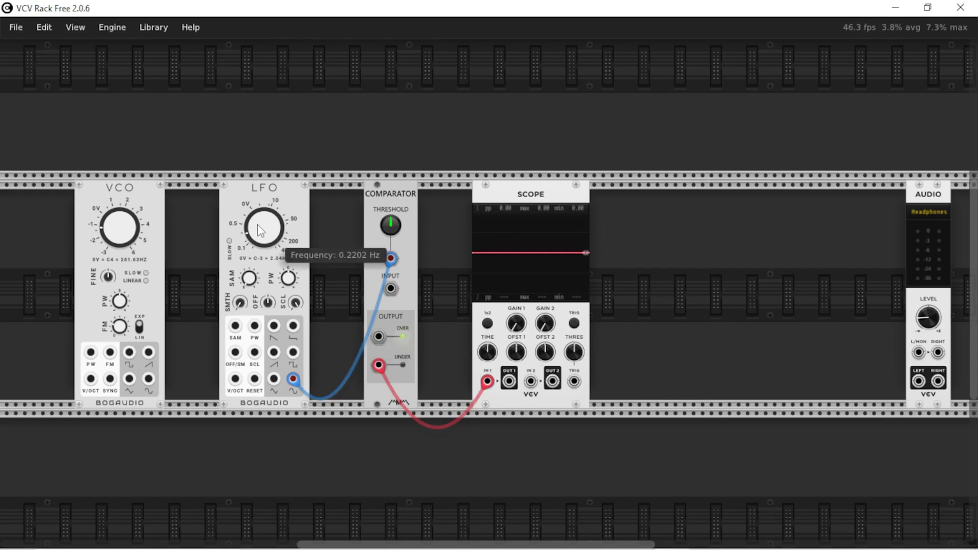
mouse_move(271, 235)
mouse_down()
mouse_move(271, 215)
mouse_move(264, 241)
mouse_up()
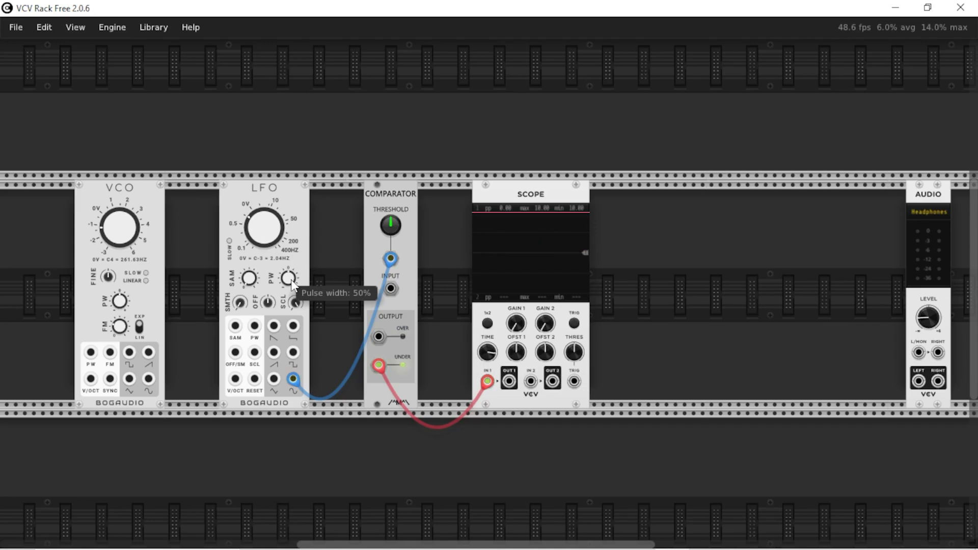
drag(263, 238, 264, 95)
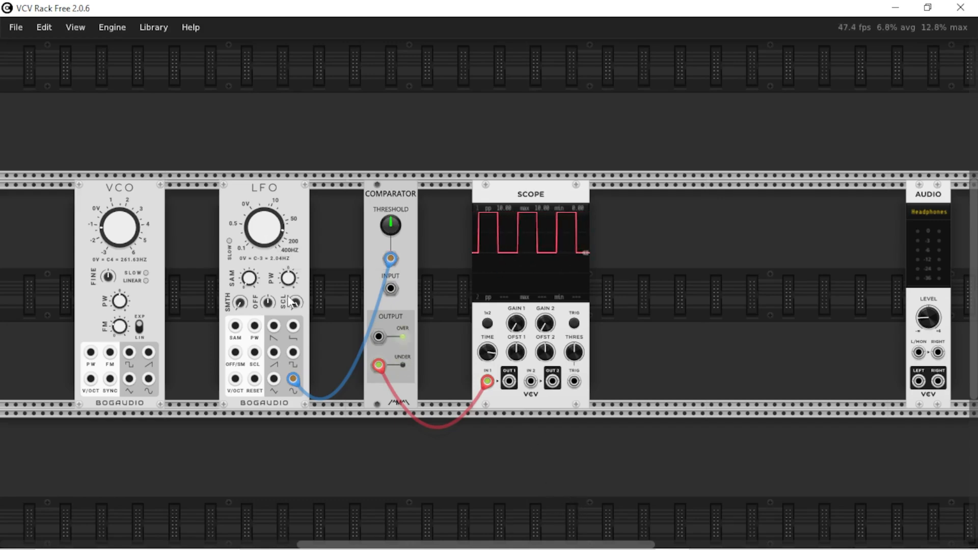
Step: Patch the LFO's sine into Scope channel 2, vary the Comparator's threshold and return it to its centre
drag(317, 379, 293, 379)
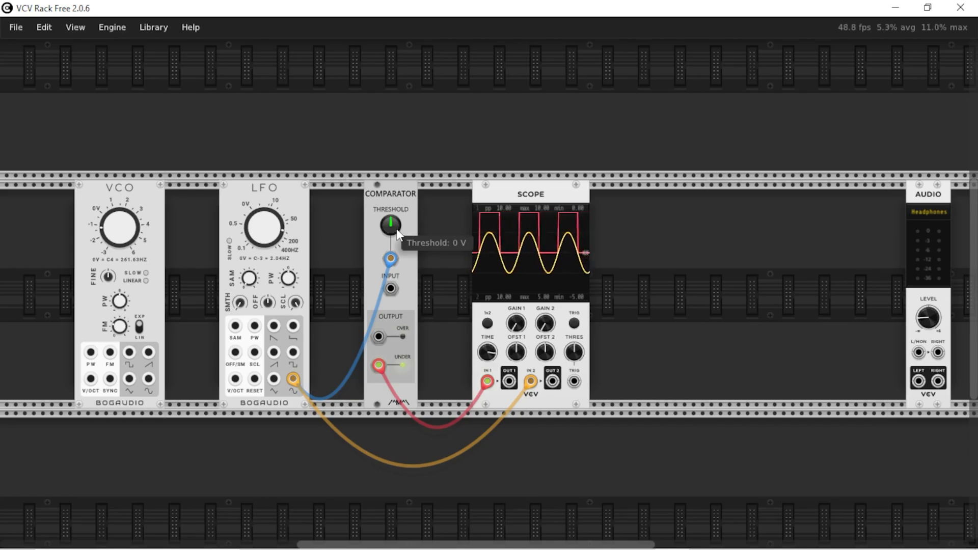
mouse_move(390, 225)
mouse_down()
mouse_move(391, 204)
mouse_move(391, 271)
mouse_move(390, 174)
mouse_move(391, 225)
mouse_up()
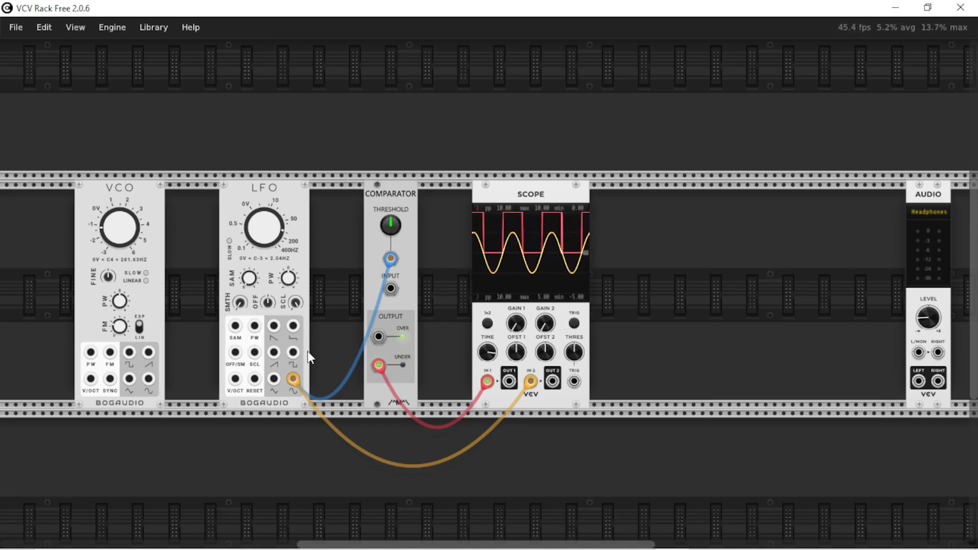
drag(391, 238, 392, 230)
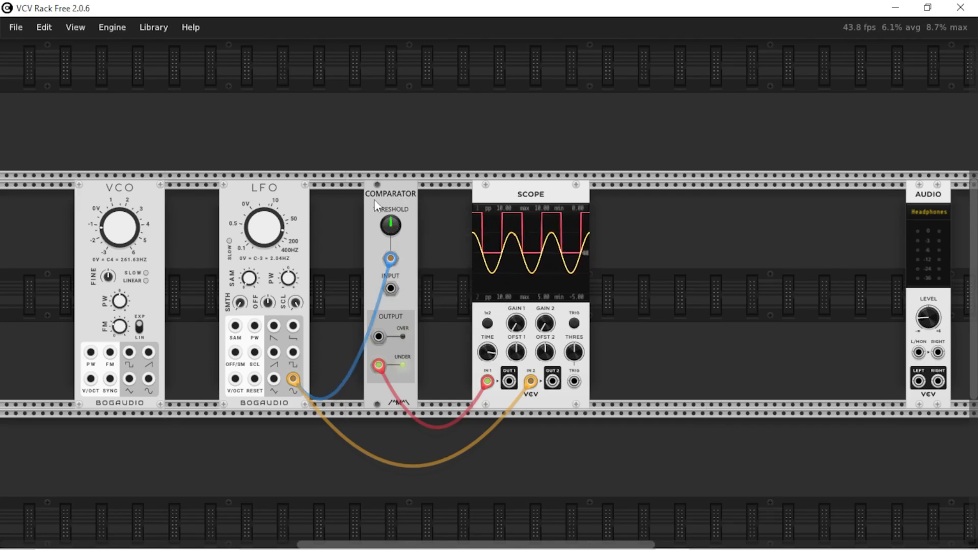
Step: Duplicate the LFO in the row above, drive the Comparator's threshold with its sine and feed the original LFO's sine into the comparison input
scroll(291, 193, up, 3)
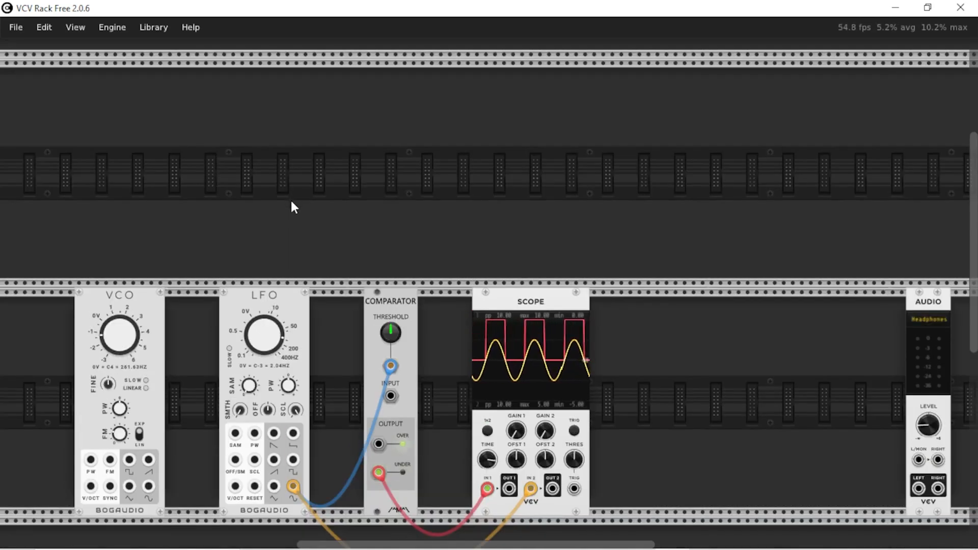
key(ctrl+d)
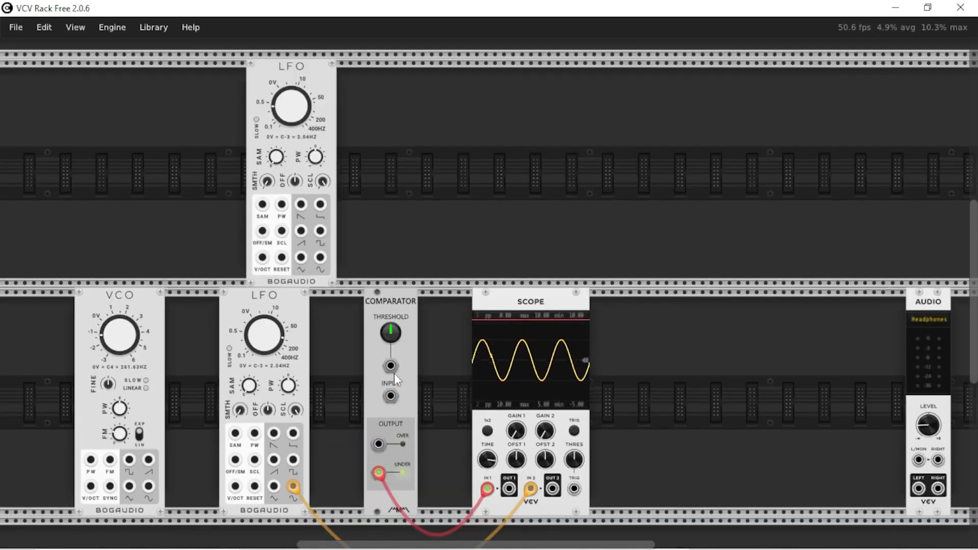
drag(391, 366, 320, 258)
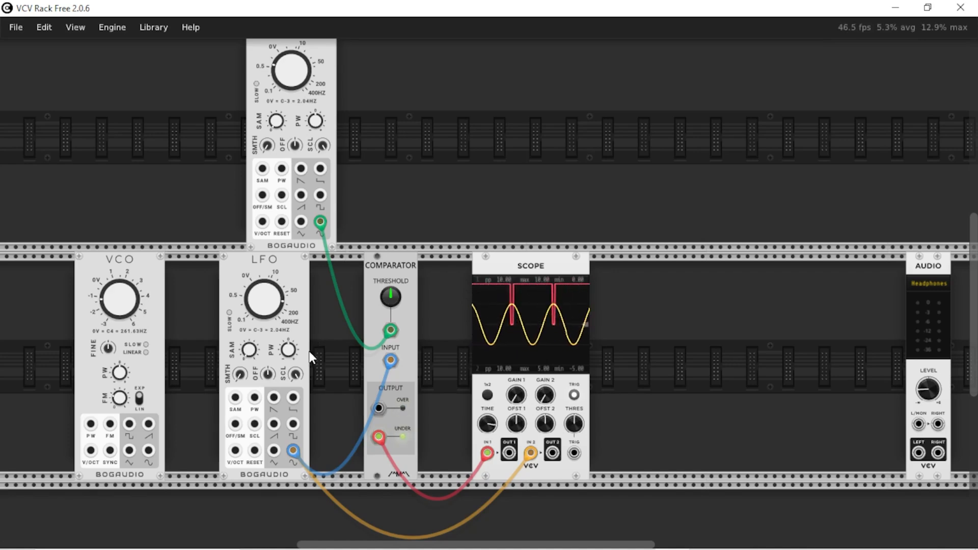
mouse_move(292, 359)
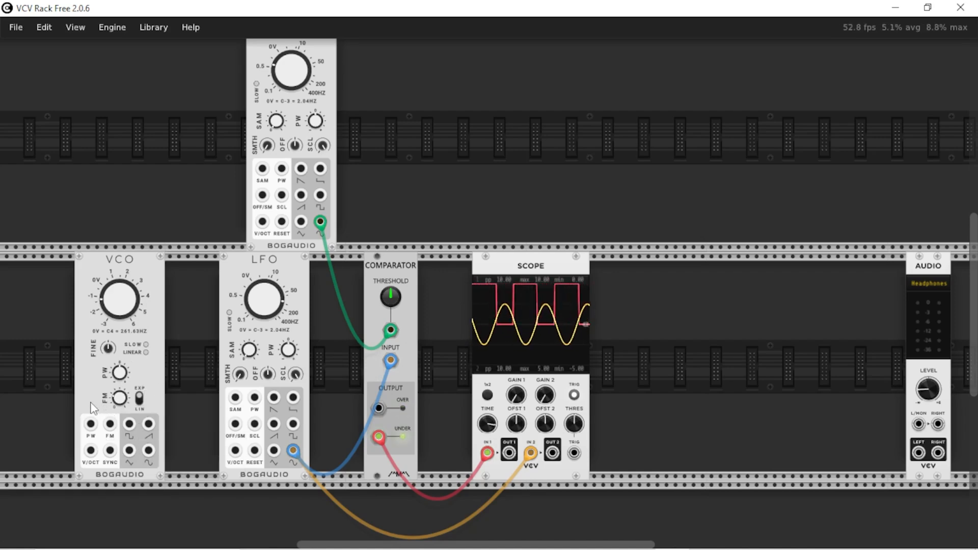
Step: Try patching the duplicate LFO's sine into the VCO's pulse width input, and undo that connection
drag(90, 424, 319, 225)
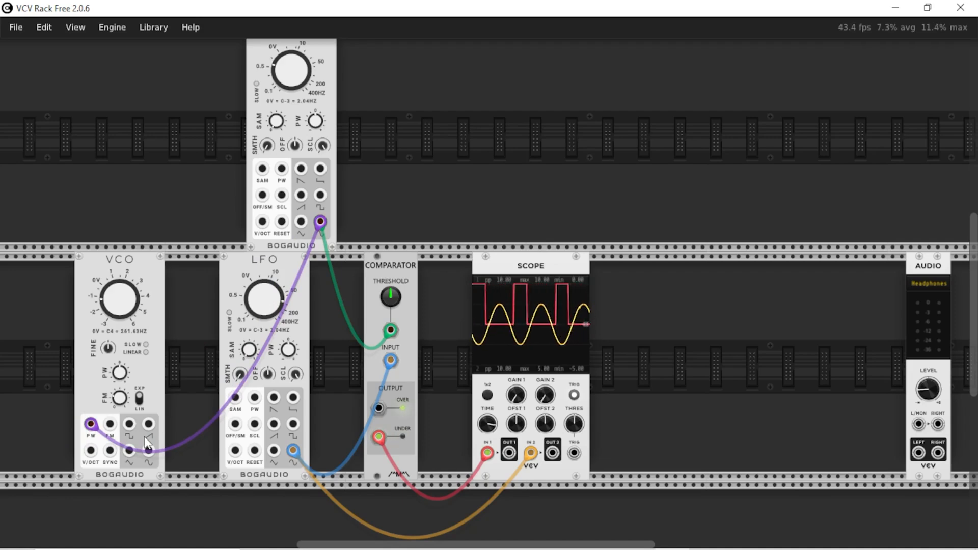
key(ctrl+z)
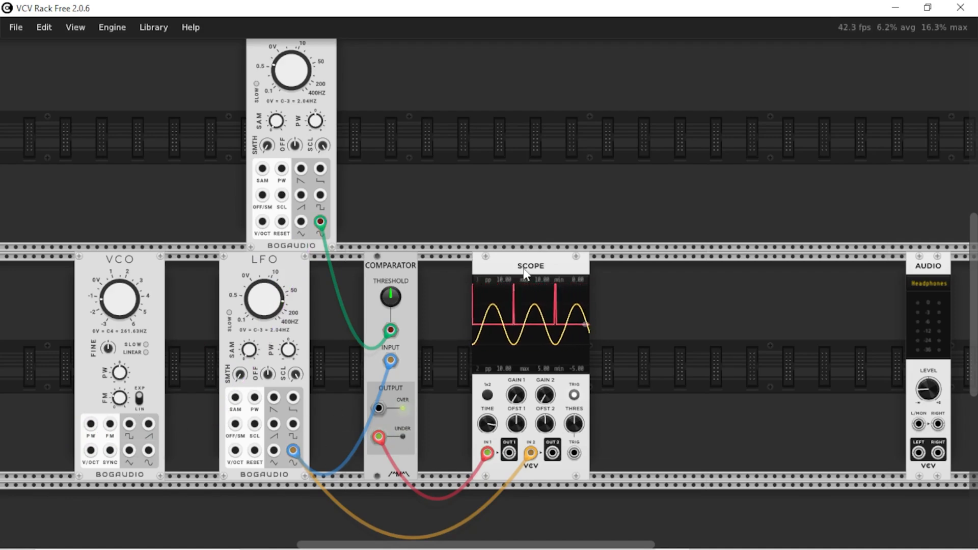
Step: Move the Scope closer to the Audio module and remove the Comparator and both LFOs
drag(525, 273, 668, 273)
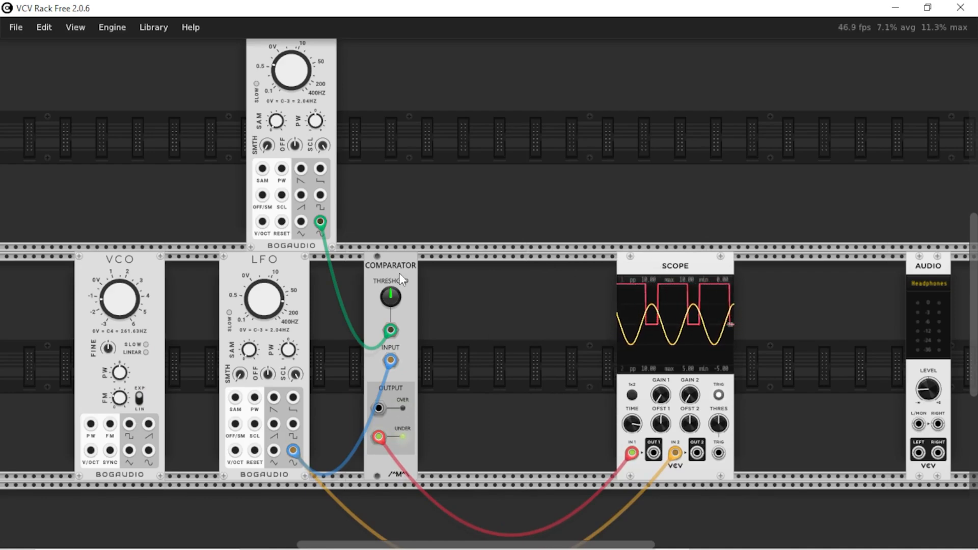
key(Delete)
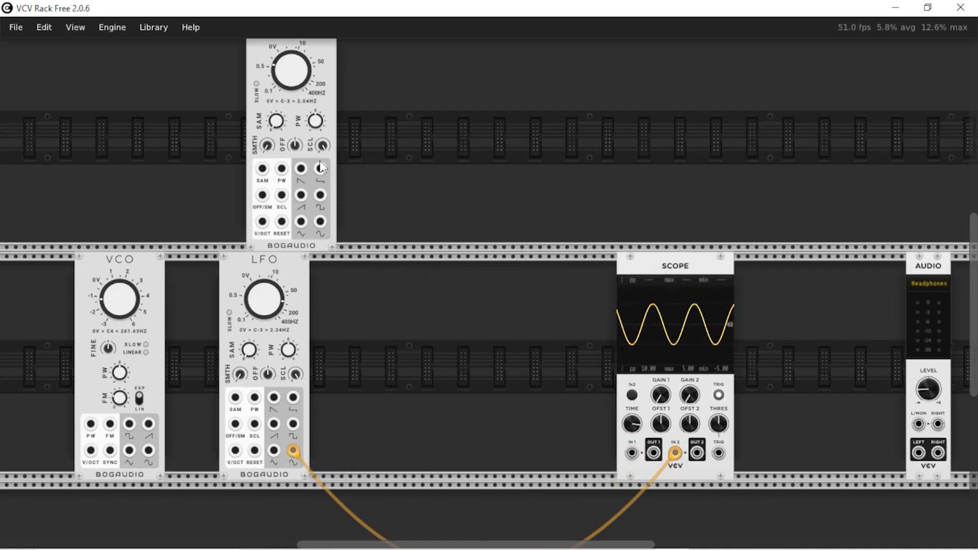
key(Delete)
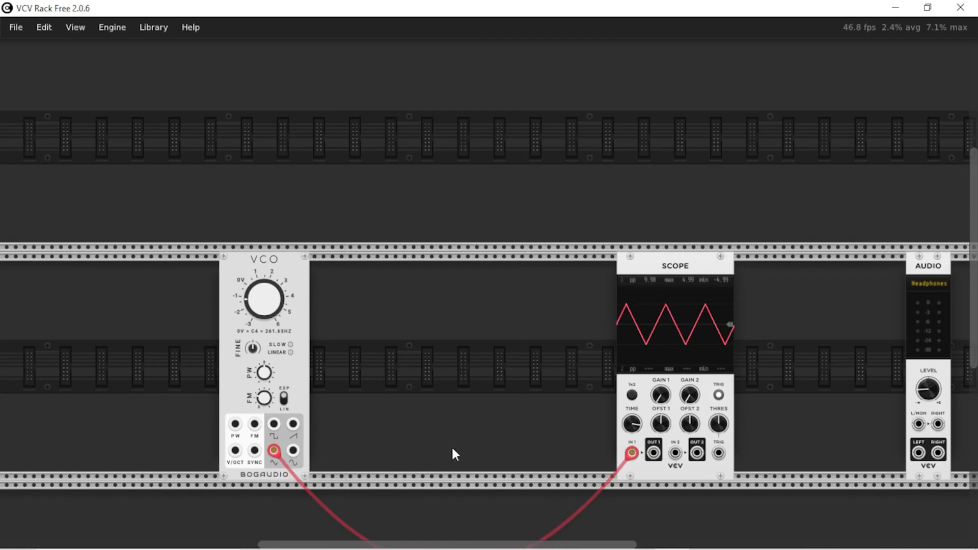
Step: Unpatch the VCO's triangle output from Scope channel 1 and shift the VCO slightly further from the Scope
scroll(321, 244, down, 1)
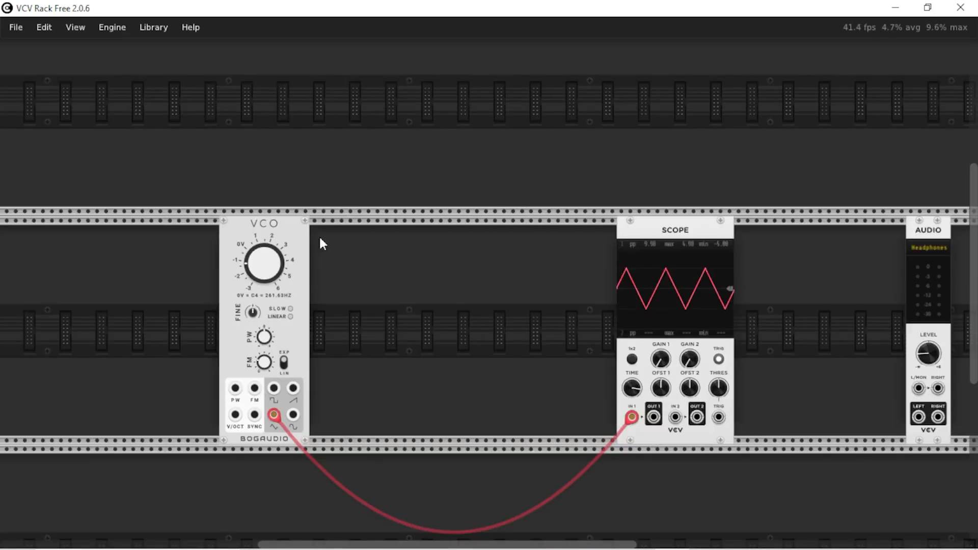
drag(632, 418, 395, 334)
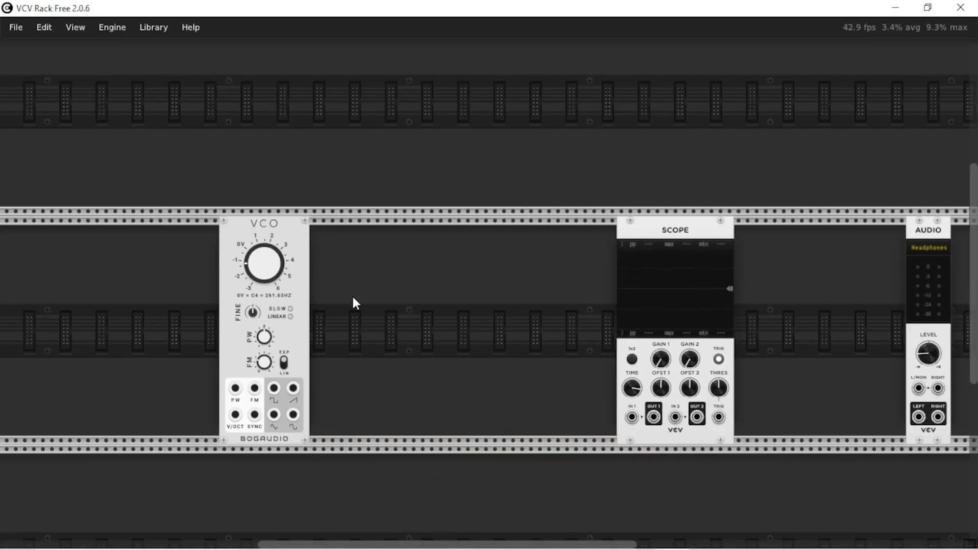
drag(298, 237, 261, 236)
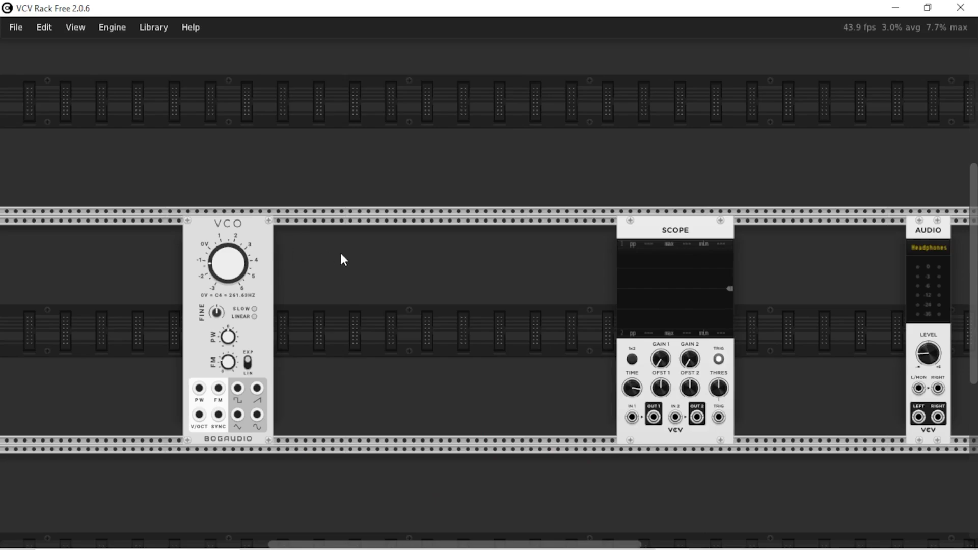
Step: Search the module library for "full", add the Rectifier beside the VCO and patch the VCO's sine into its signal input
right_click(351, 267)
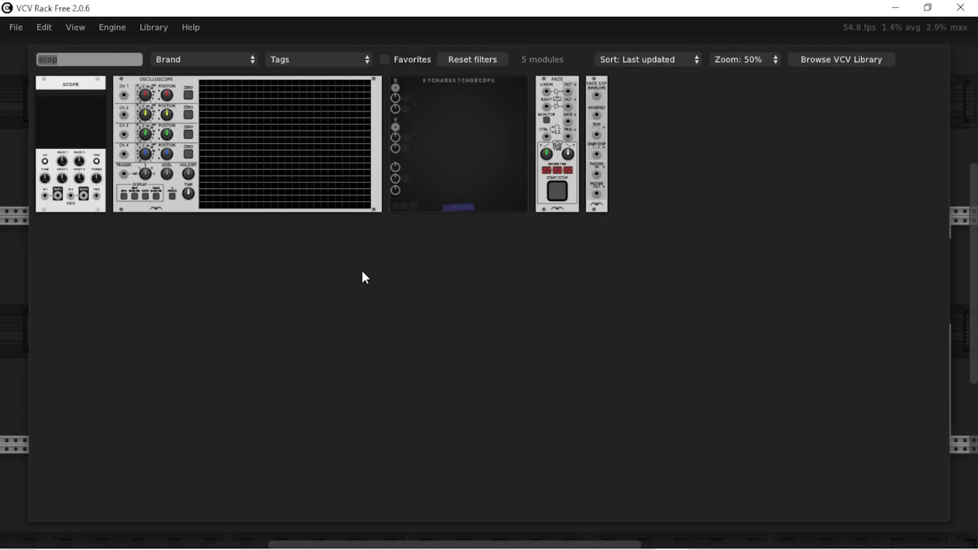
text(f)
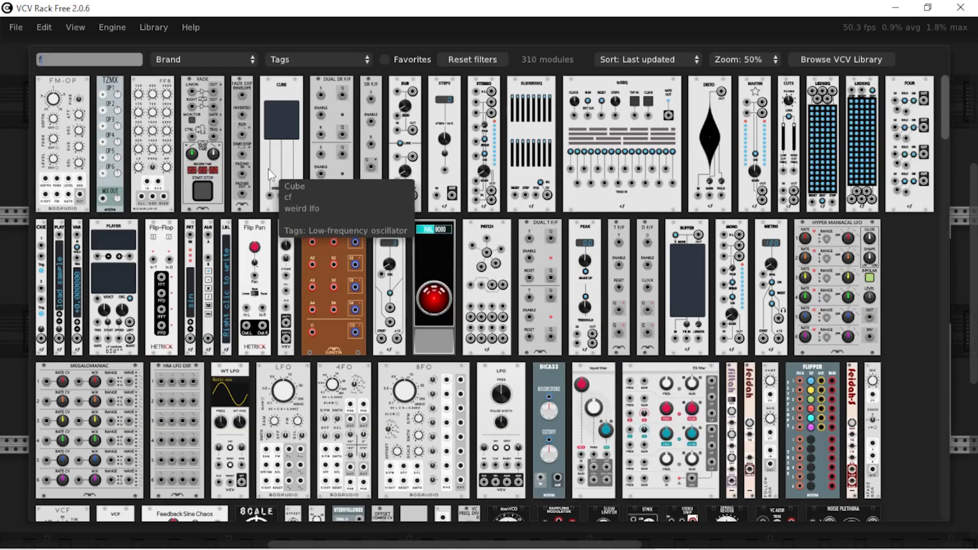
key(Escape)
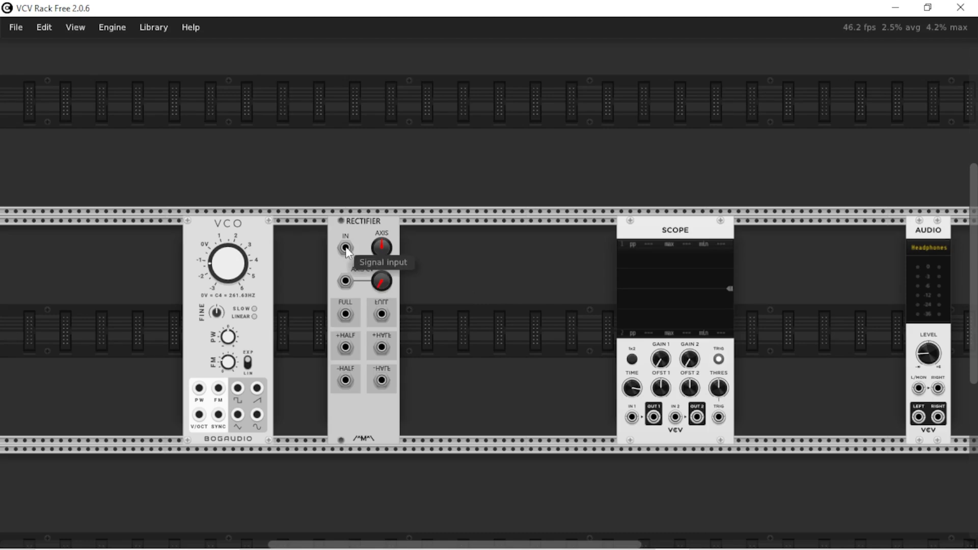
drag(347, 250, 305, 328)
drag(283, 378, 256, 415)
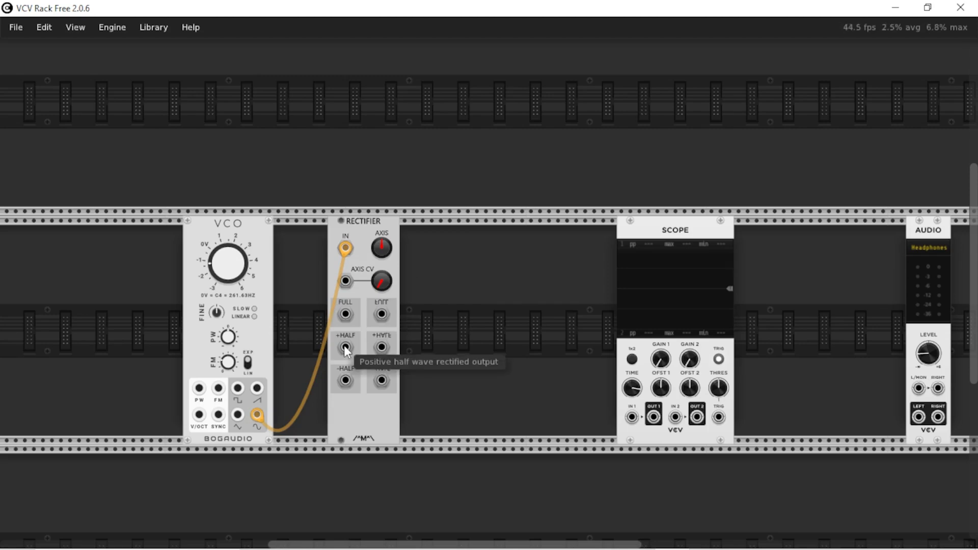
Step: Patch the Rectifier's positive half-wave output into Scope channel 1, overlay the VCO's sine on channel 2 and remove that overlay
drag(345, 347, 632, 418)
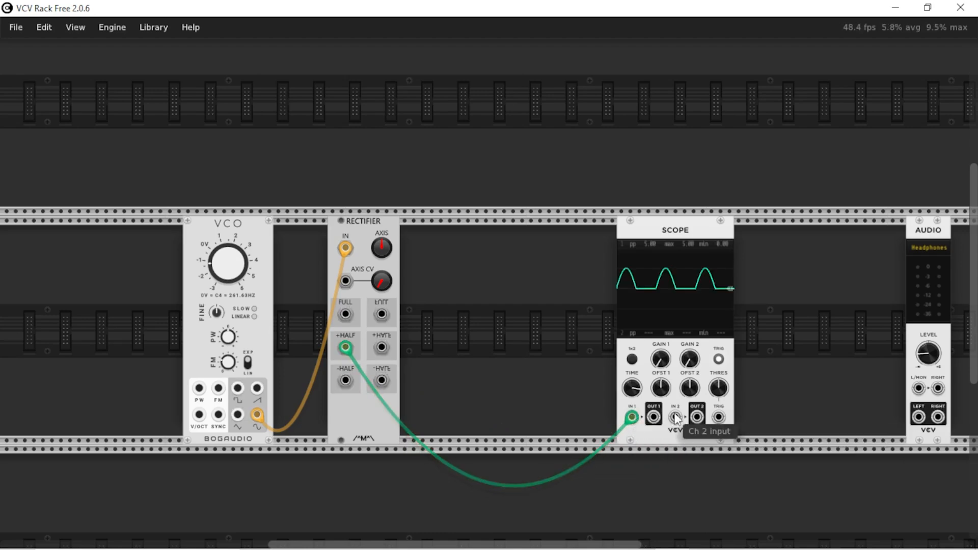
mouse_move(675, 417)
mouse_down()
mouse_move(659, 426)
mouse_move(257, 415)
mouse_up()
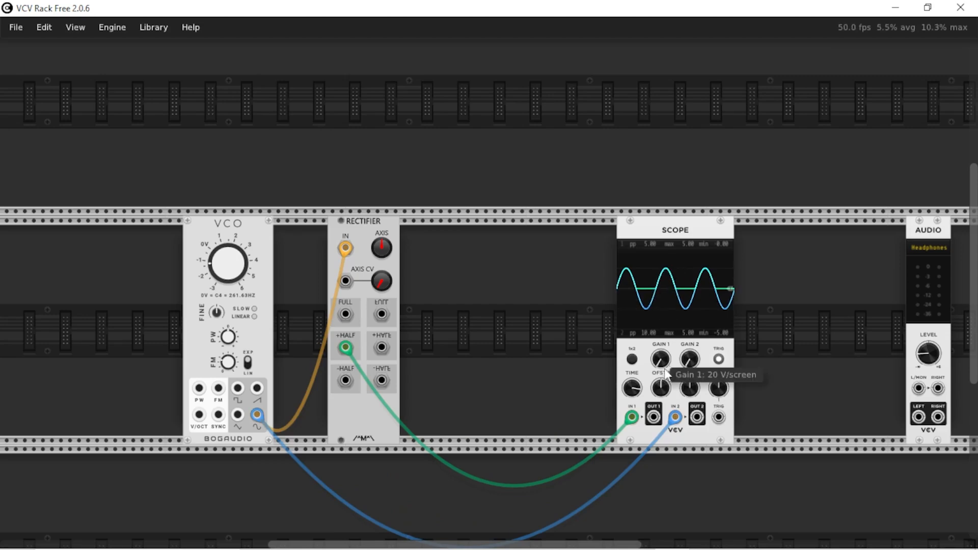
key(Delete)
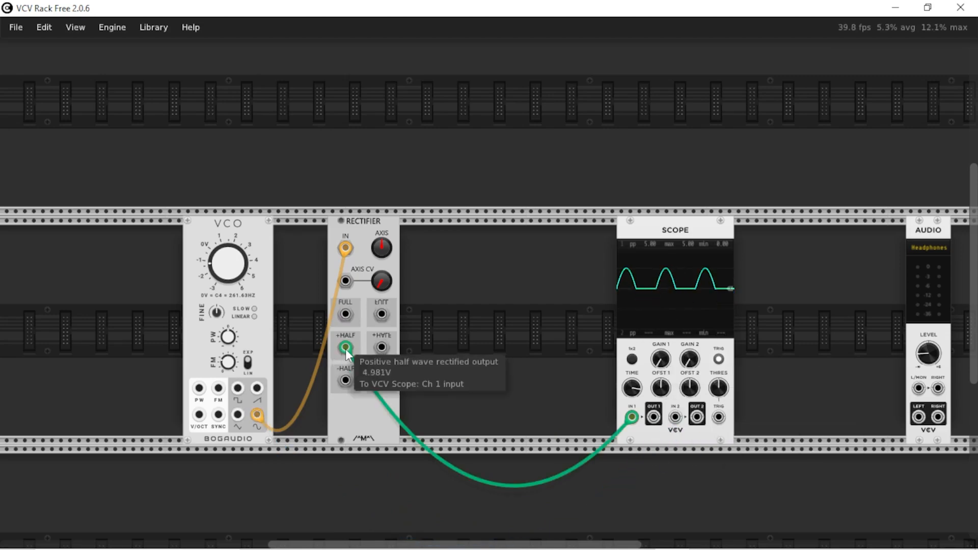
Step: Switch Scope channel 1 to the Rectifier's negative half-wave output, toggle the Scope's trigger and overlay the VCO's sine on channel 2
drag(345, 348, 347, 382)
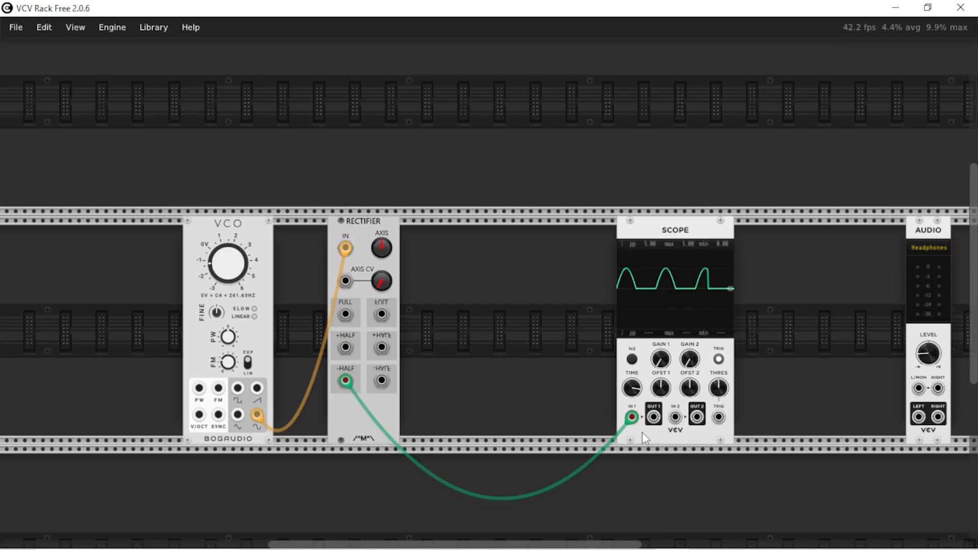
click(714, 357)
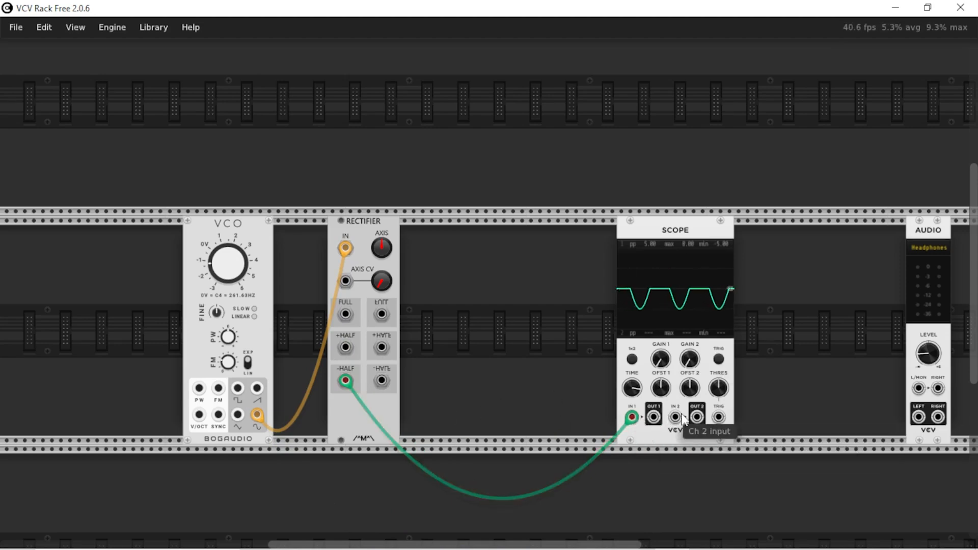
mouse_move(675, 418)
mouse_down()
mouse_move(337, 387)
mouse_move(296, 402)
mouse_up()
Step: Clear the Scope's input cables, move the Scope toward the Audio module and add a VCA MIX module after the Rectifier
drag(630, 417, 560, 423)
drag(622, 247, 672, 246)
right_click(497, 291)
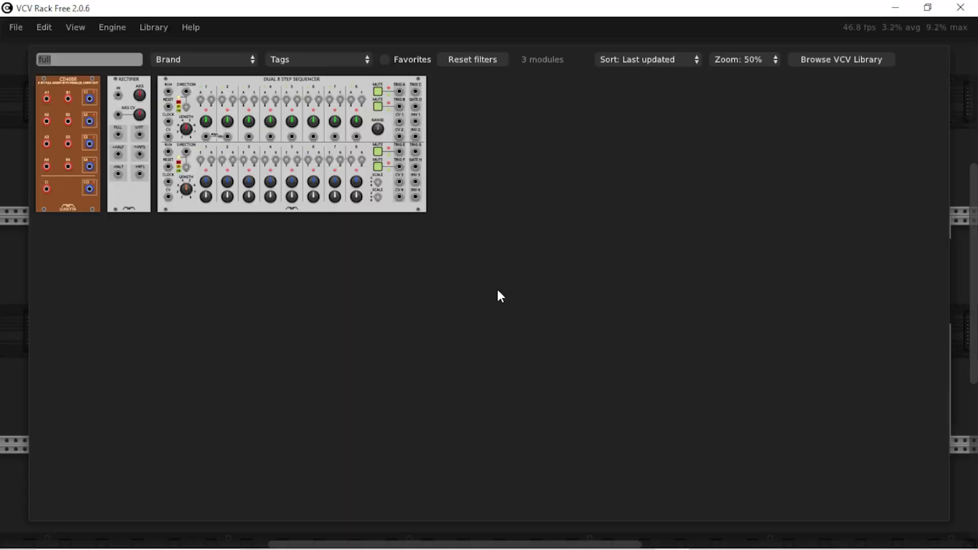
Step: Mix the Rectifier's positive and negative half-wave outputs through VCA MIX into Scope channel 1, then unpatch the negative half
drag(345, 380, 485, 390)
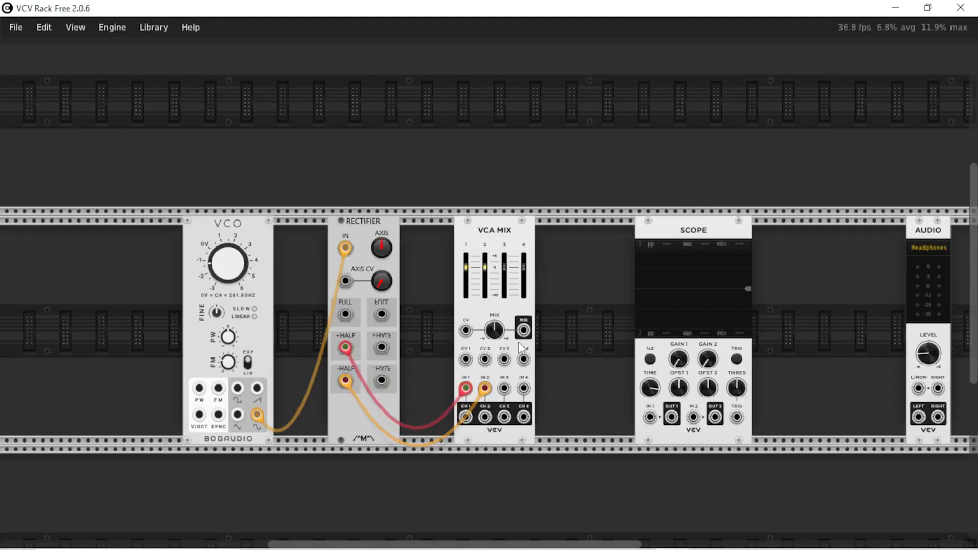
drag(524, 331, 649, 416)
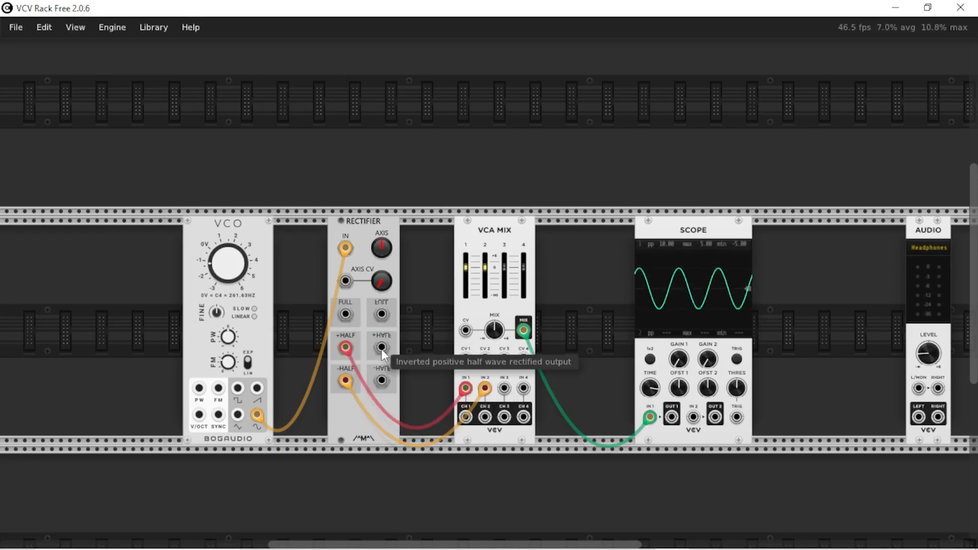
drag(345, 380, 416, 436)
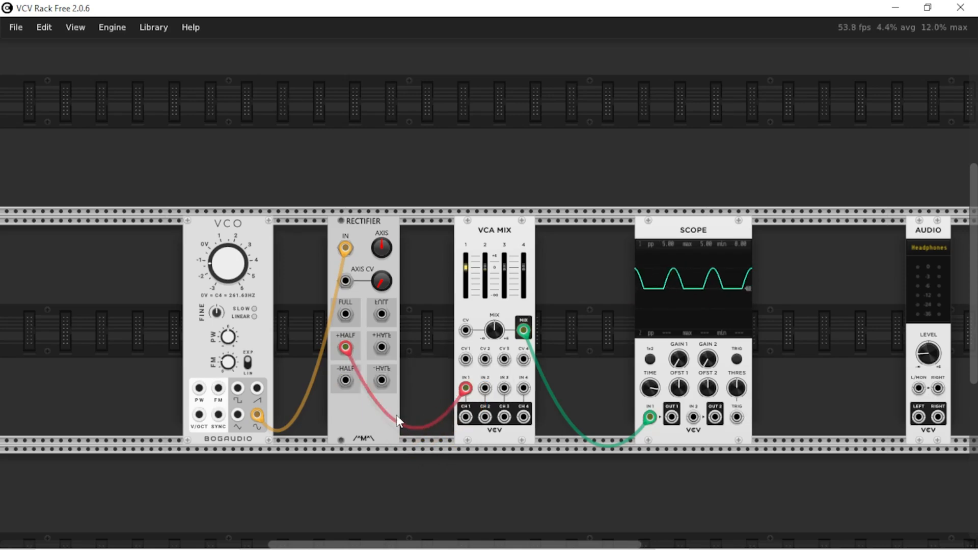
Step: Unpatch the Rectifier from VCA MIX and show its inverted negative half-wave on Scope channel 1 and positive half-wave on channel 2
mouse_move(346, 347)
mouse_down()
mouse_move(381, 351)
mouse_move(340, 349)
mouse_up()
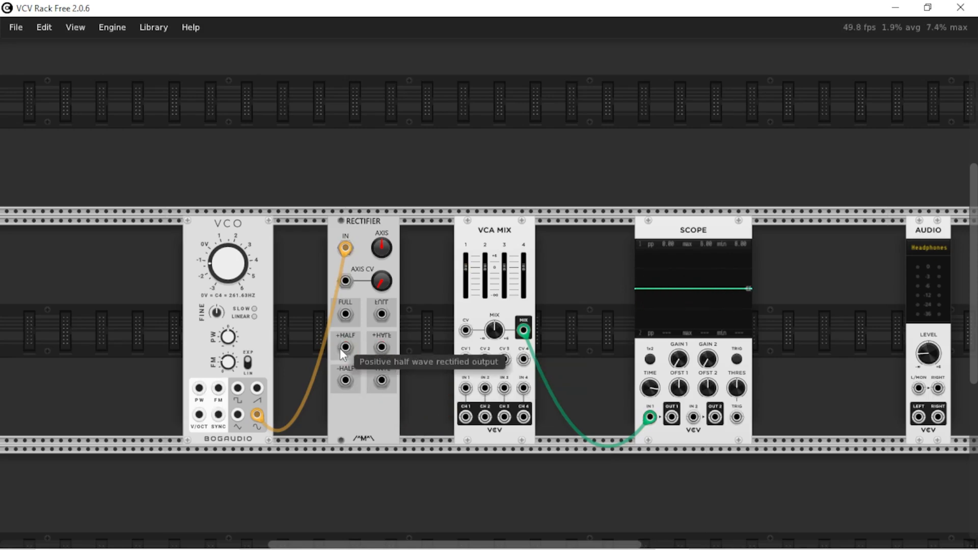
drag(381, 380, 693, 418)
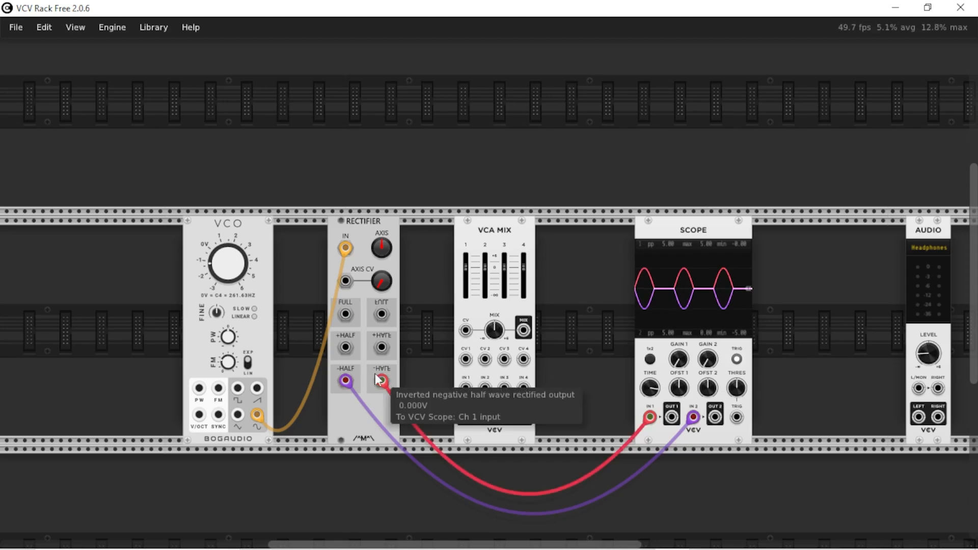
drag(345, 380, 346, 359)
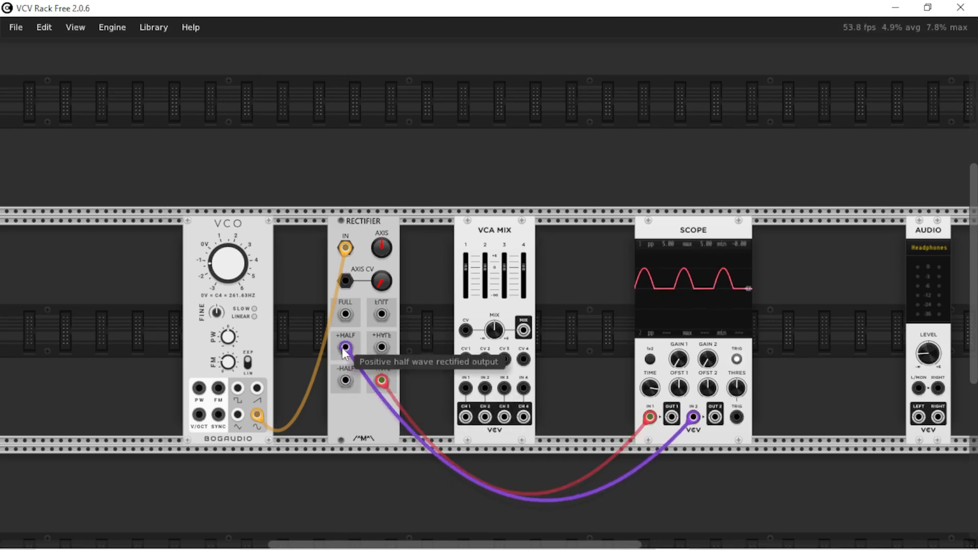
drag(344, 351, 345, 348)
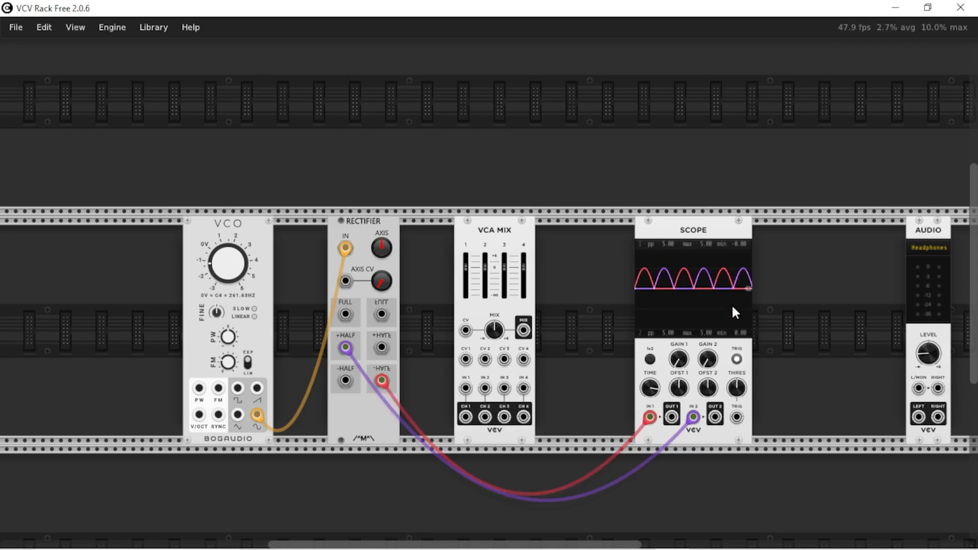
Step: Mix the Rectifier's inverted negative and positive half-waves through VCA MIX channels 1 and 2 into Scope channel 1
drag(650, 417, 465, 388)
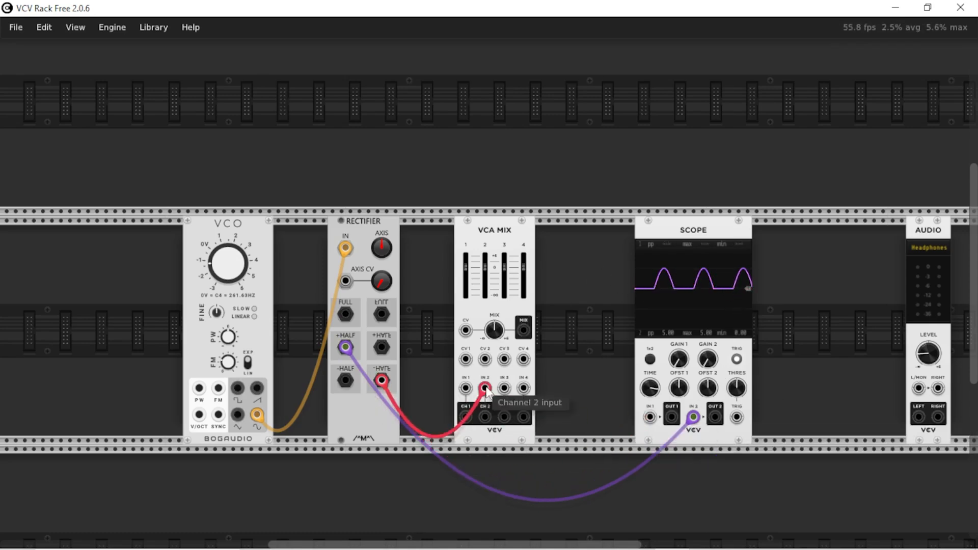
drag(693, 416, 485, 388)
drag(523, 330, 650, 416)
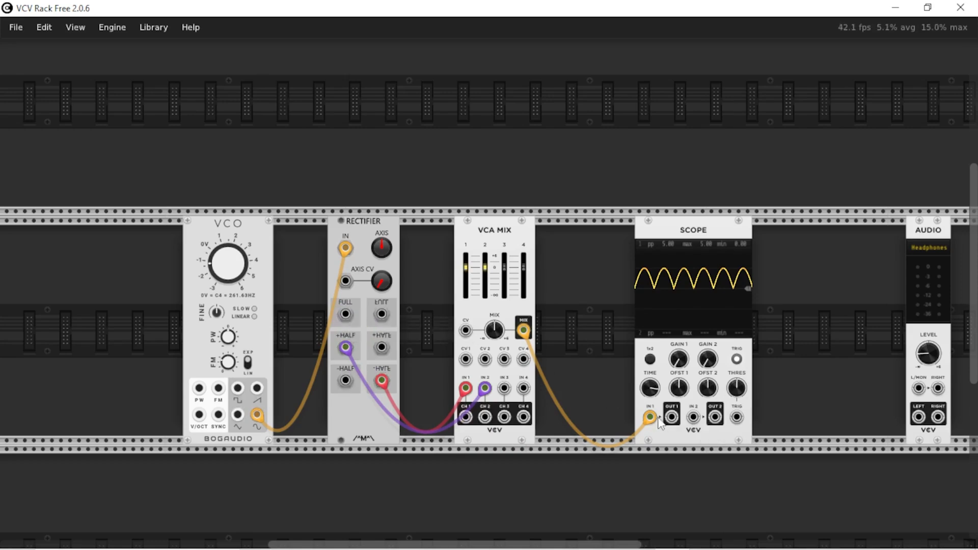
Step: Replace the mix on Scope channel 1 with the Rectifier's full-wave output, and clear the cables after the Rectifier
drag(650, 417, 550, 383)
drag(346, 313, 650, 418)
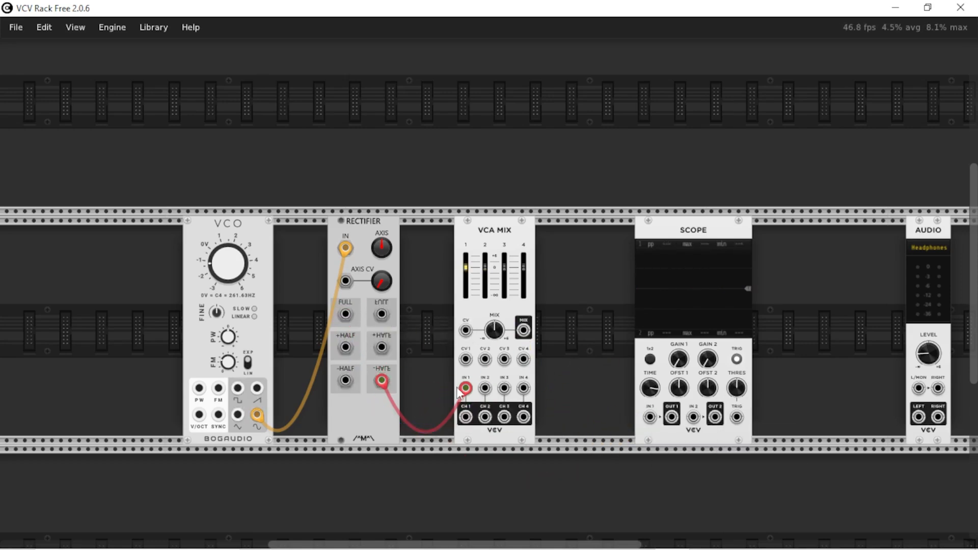
drag(466, 388, 539, 392)
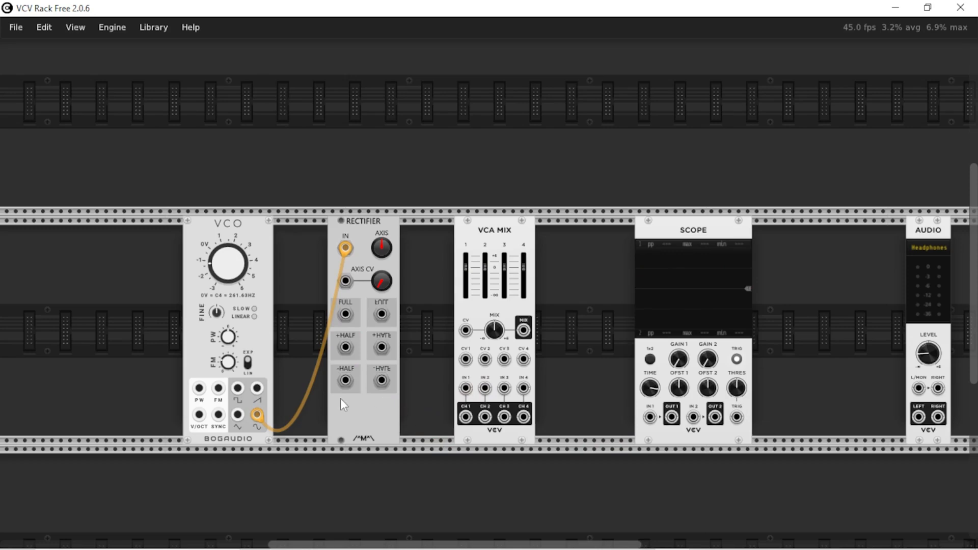
Step: Feed the VCO's saw into the Rectifier, view its positive and negative half-waves on Scope channel 1, and overlay the saw on channel 2
drag(257, 415, 257, 388)
drag(345, 347, 649, 418)
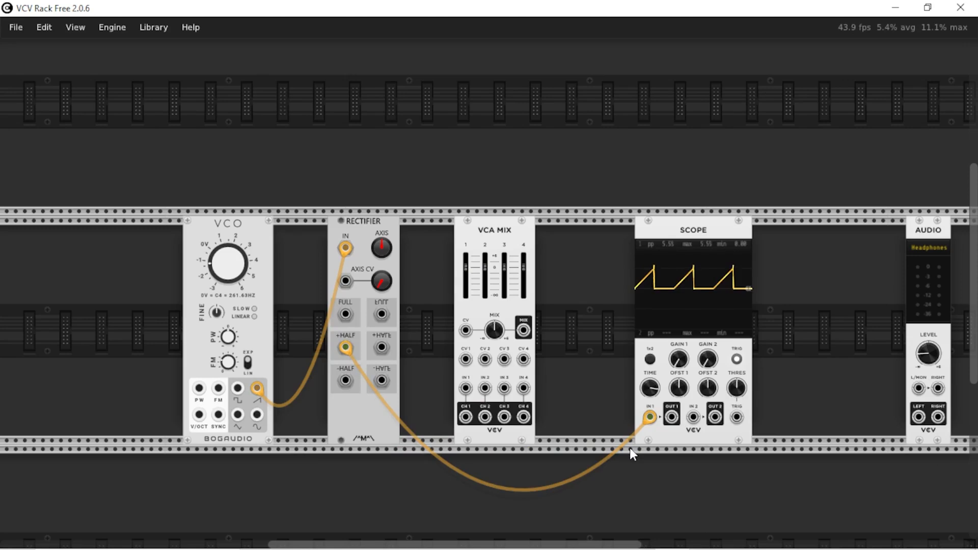
drag(345, 347, 345, 383)
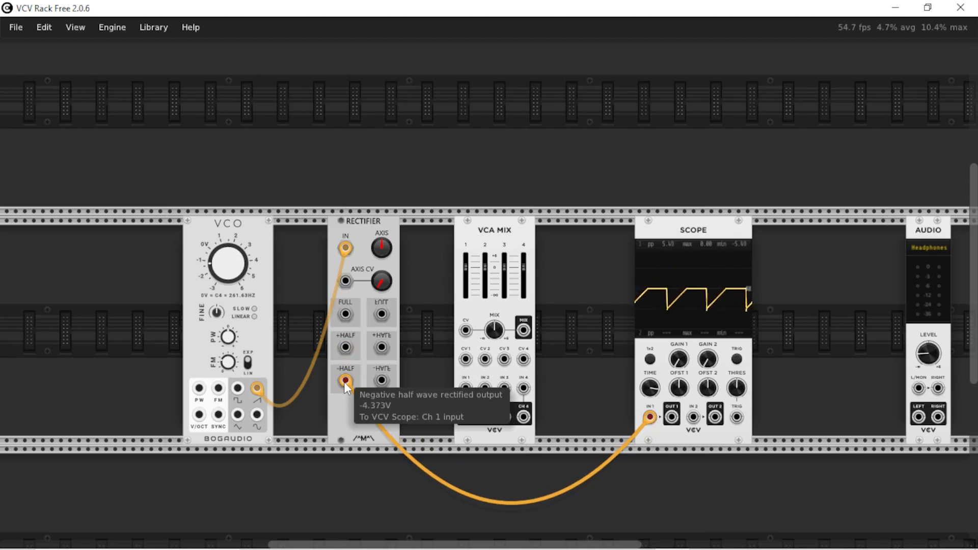
drag(693, 416, 258, 388)
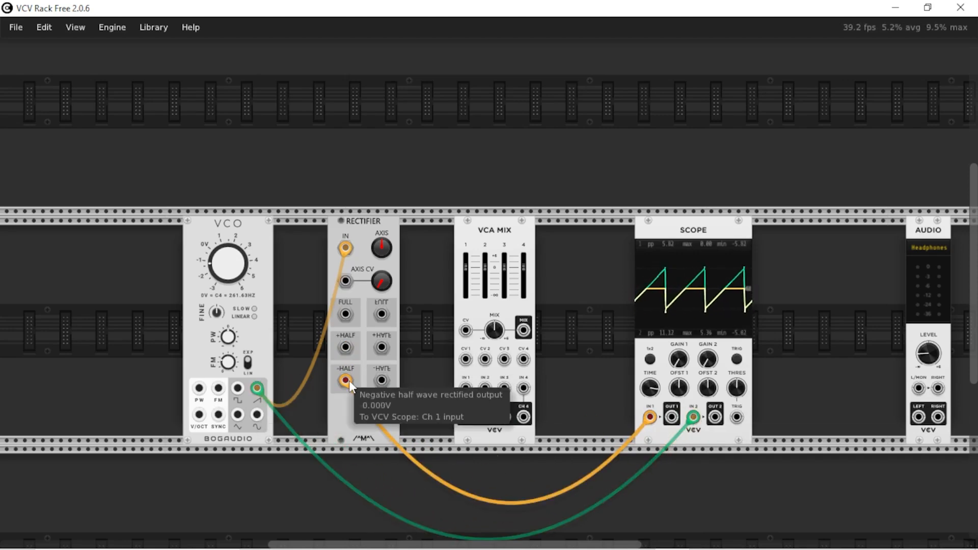
Step: Compare the saw's positive and inverted negative half-waves on the Scope and mix them through VCA MIX channels 1 and 2 into Scope channel 1
mouse_move(349, 381)
mouse_down()
mouse_move(447, 414)
mouse_move(434, 421)
mouse_move(346, 348)
mouse_up()
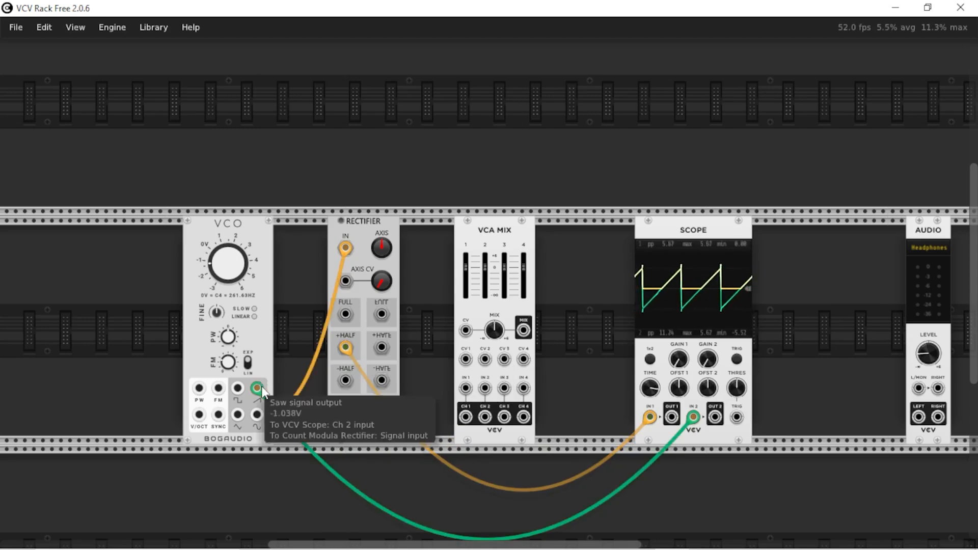
mouse_move(257, 388)
mouse_down()
mouse_move(360, 383)
mouse_move(390, 404)
mouse_move(380, 381)
mouse_up()
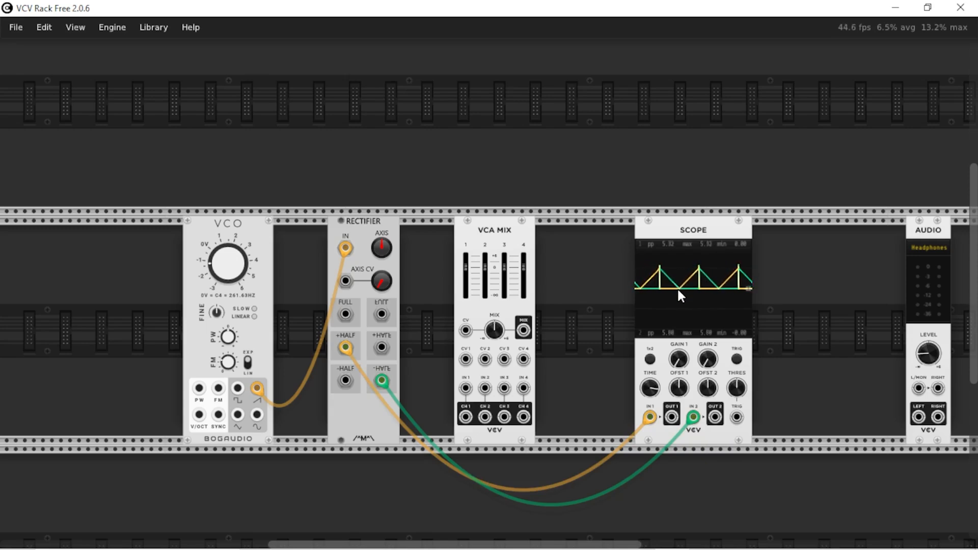
mouse_move(652, 414)
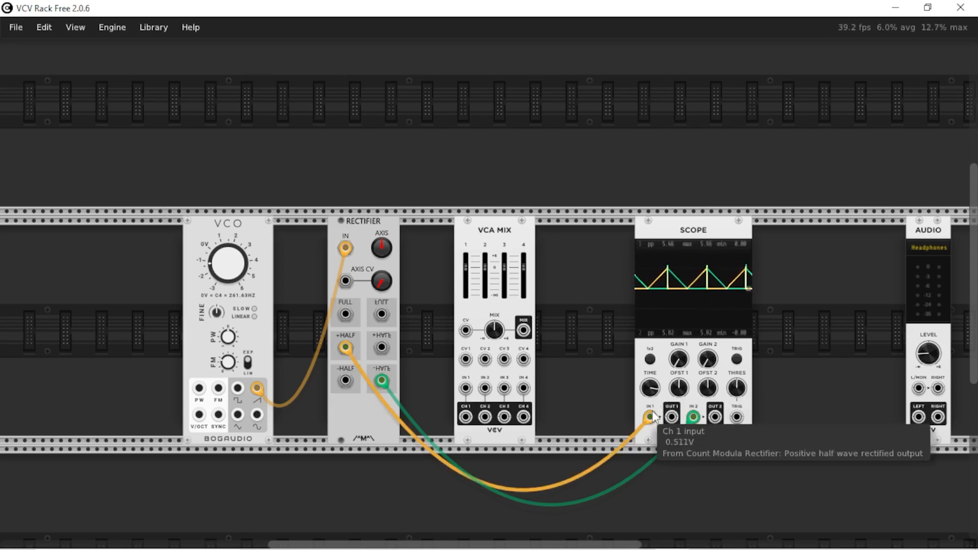
drag(650, 417, 465, 388)
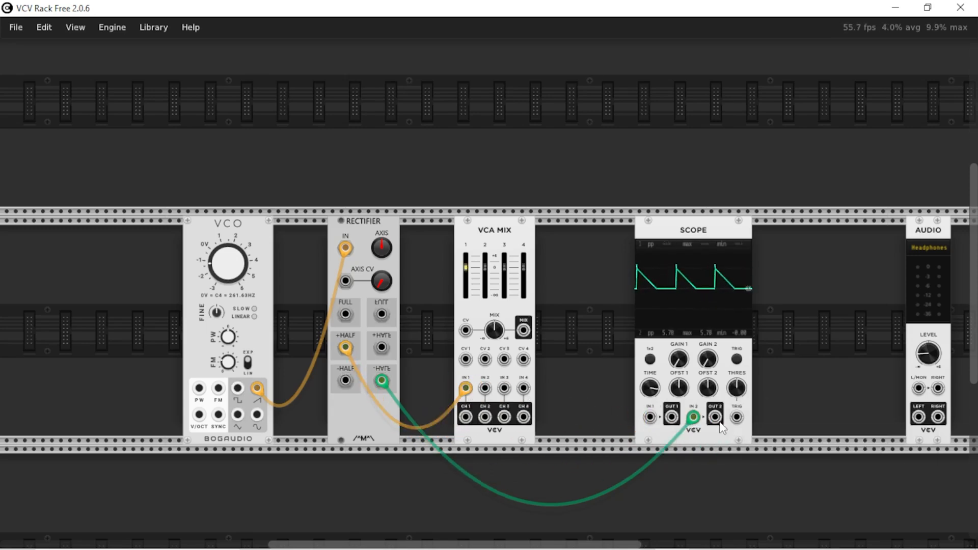
drag(692, 417, 485, 388)
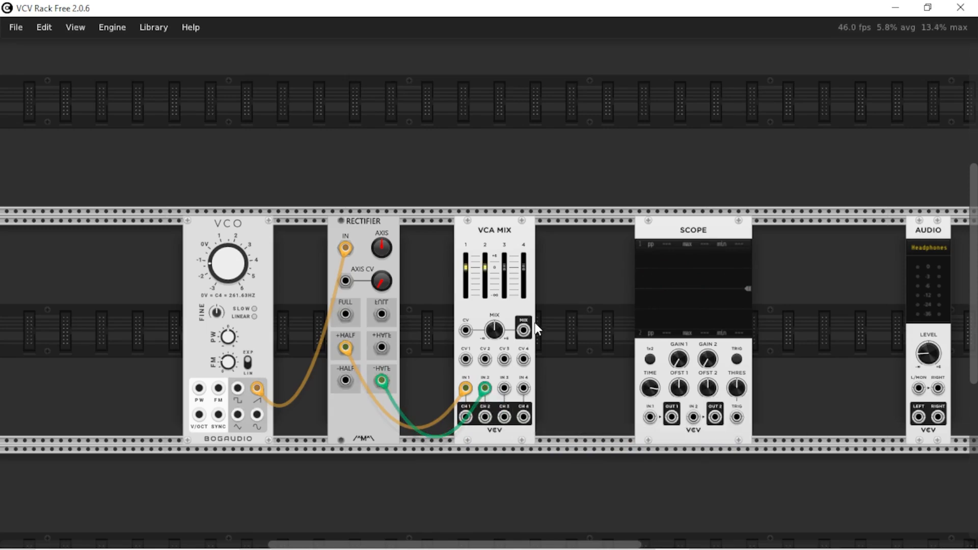
drag(523, 330, 650, 416)
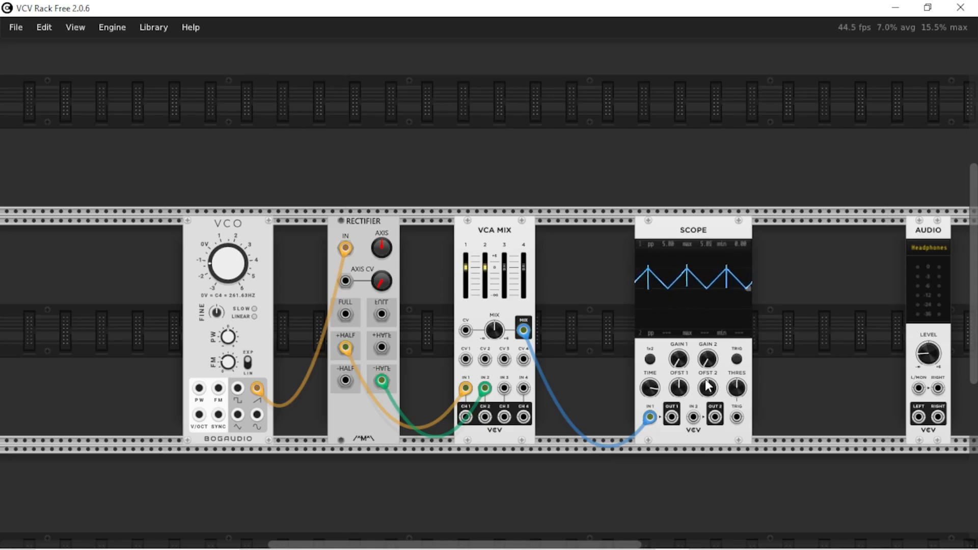
Step: Overlay the Rectifier's inverted negative and positive half-waves on Scope channels 1 and 2, and return the VCA MIX output to channel 2
drag(523, 330, 380, 384)
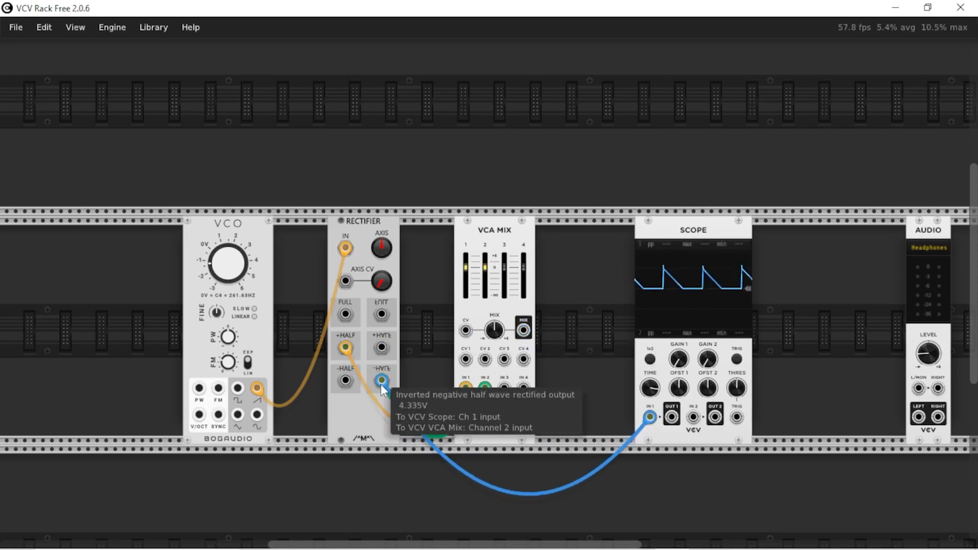
mouse_move(693, 416)
mouse_down()
mouse_move(379, 375)
mouse_move(346, 348)
mouse_up()
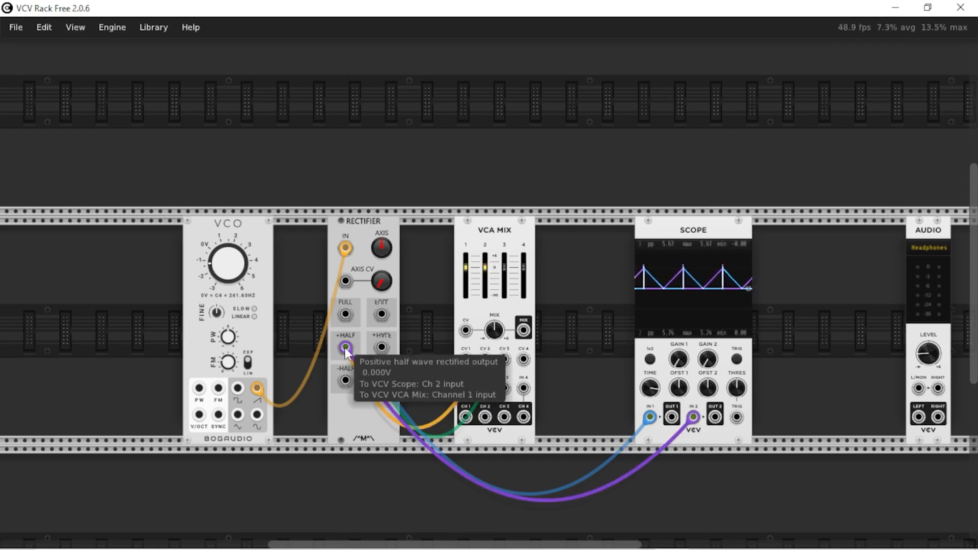
mouse_move(346, 348)
mouse_down()
mouse_move(549, 357)
mouse_move(523, 330)
mouse_up()
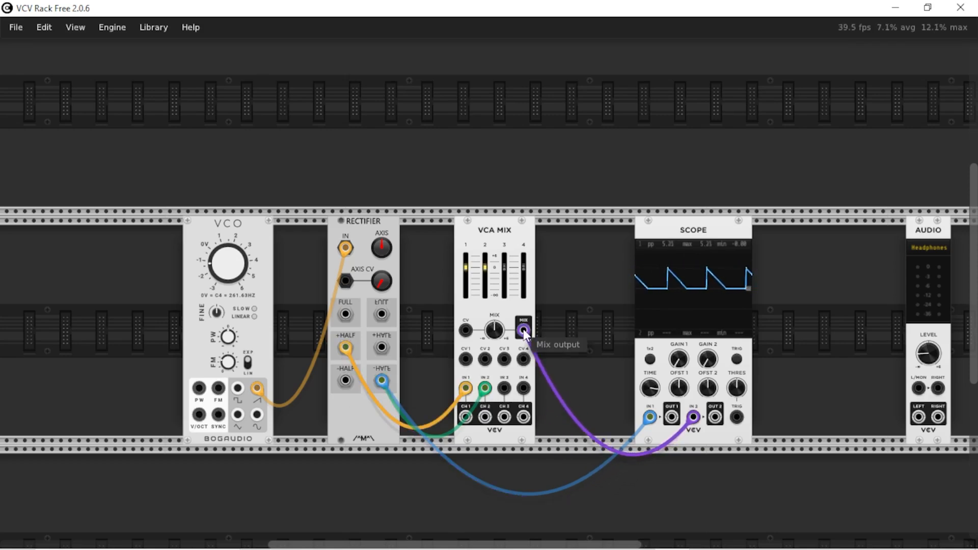
Step: Add a VCF after VCA MIX and patch the mix through its low-pass output into Scope channel 1
right_click(613, 271)
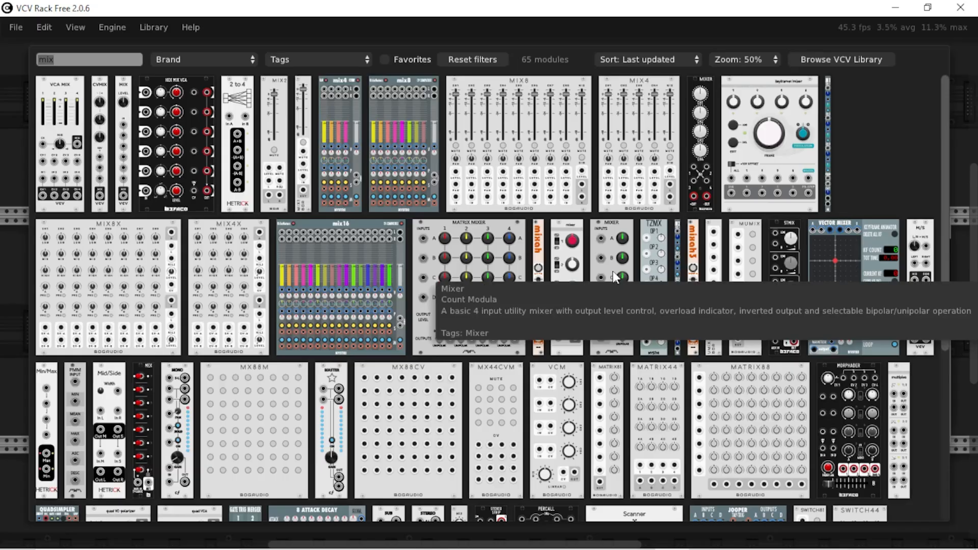
text(vcf)
click(59, 102)
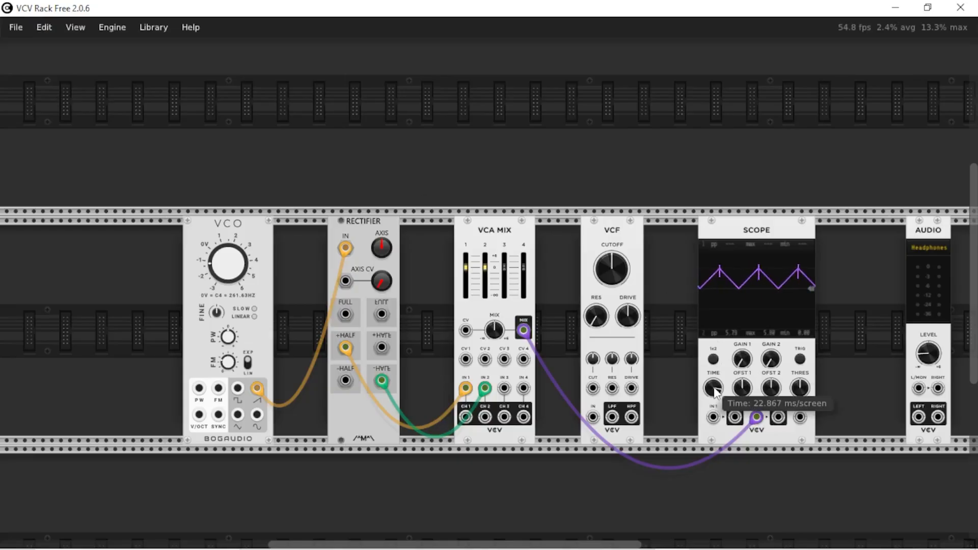
drag(757, 420, 712, 422)
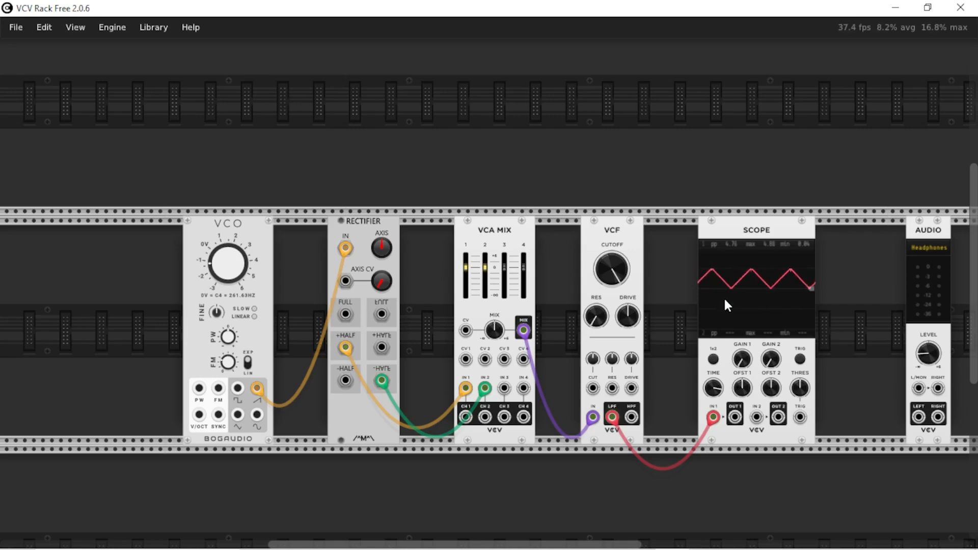
Step: Pack VCA MIX and VCF directly beside the Rectifier and move the Scope closer to the Audio module
drag(613, 234, 567, 234)
drag(716, 238, 751, 241)
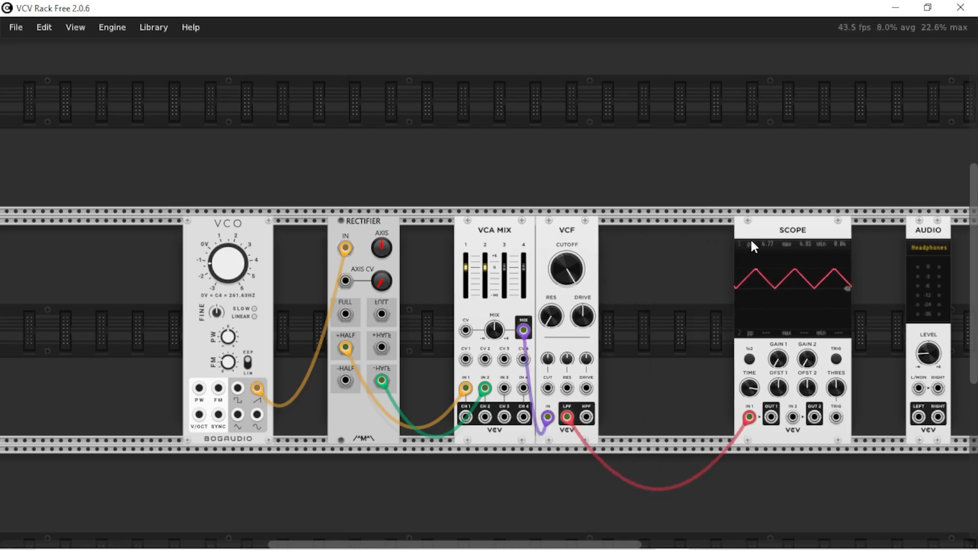
drag(458, 235, 404, 235)
drag(565, 235, 511, 236)
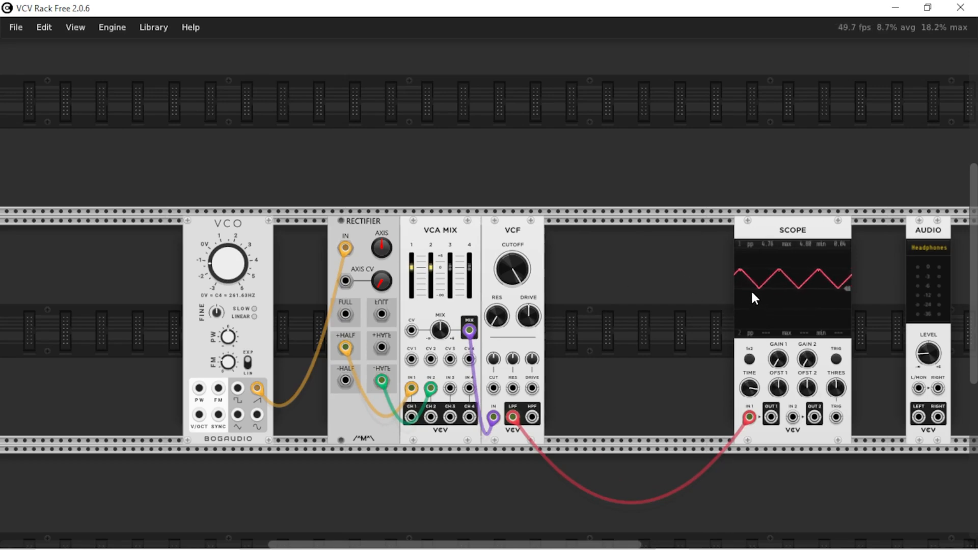
Step: Add A*B+C and a second VCA MIX after the VCF, patching the low-pass output and A*B+C output 1 into mixer channels 1 and 2
right_click(606, 303)
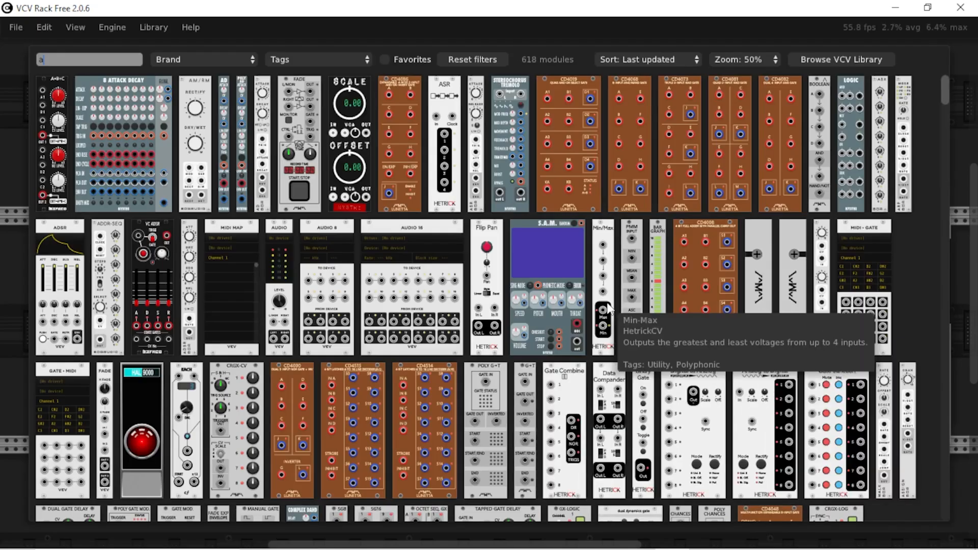
click(51, 115)
right_click(665, 246)
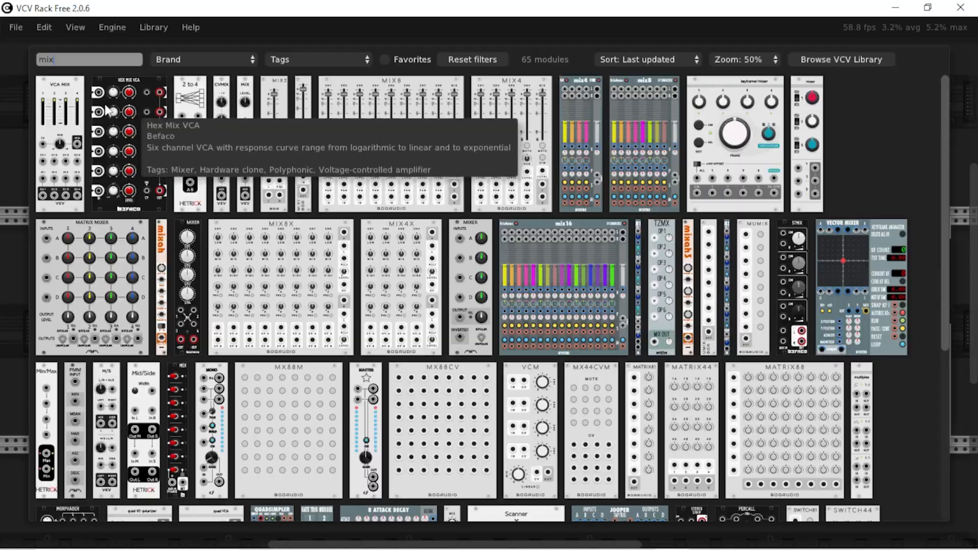
click(229, 142)
mouse_move(757, 411)
mouse_down()
mouse_move(632, 394)
mouse_move(570, 425)
mouse_move(621, 396)
mouse_move(565, 316)
mouse_up()
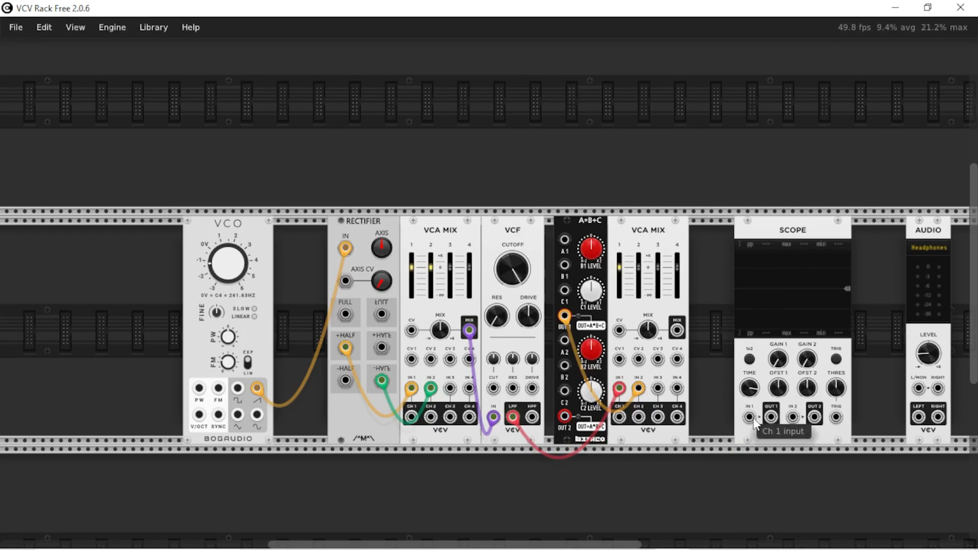
Step: Patch the second VCA MIX output into Scope channel 1 and lower A*B+C's C1 level to center the triangle around zero
drag(750, 417, 677, 330)
drag(591, 290, 590, 308)
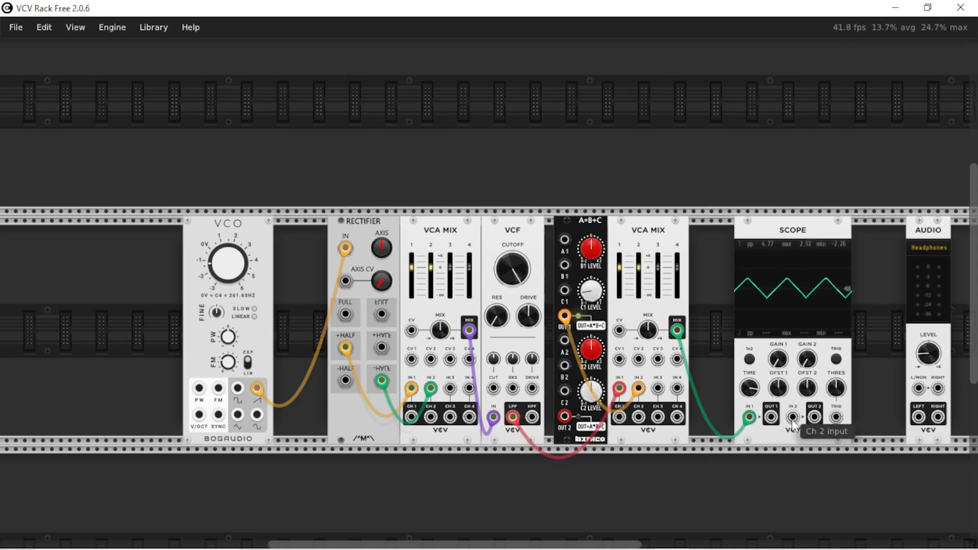
Step: Overlay the VCO's saw on Scope channel 2, raise the second VCA MIX's mix level to match its amplitude, and remove the overlay
mouse_move(792, 417)
mouse_down()
mouse_move(645, 436)
mouse_move(403, 435)
mouse_move(374, 408)
mouse_move(257, 388)
mouse_up()
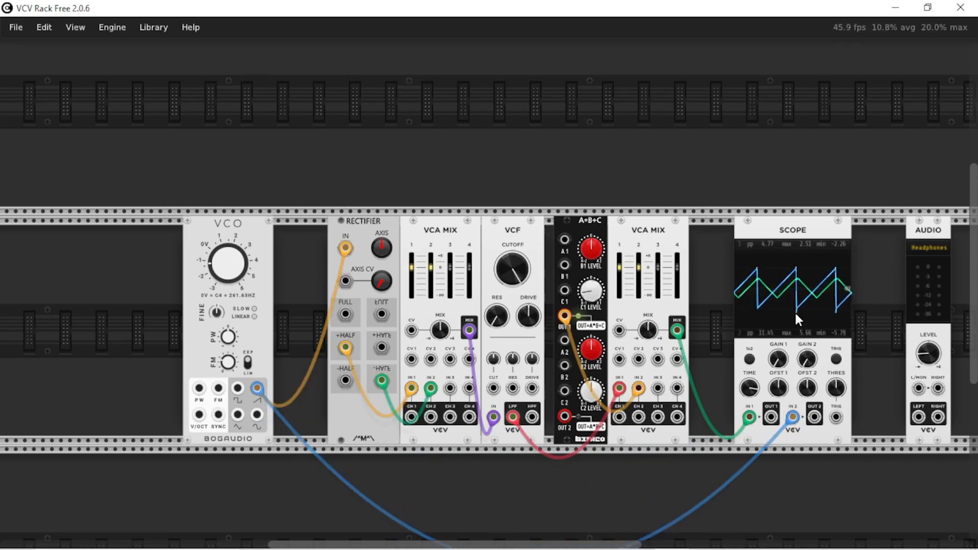
mouse_move(644, 337)
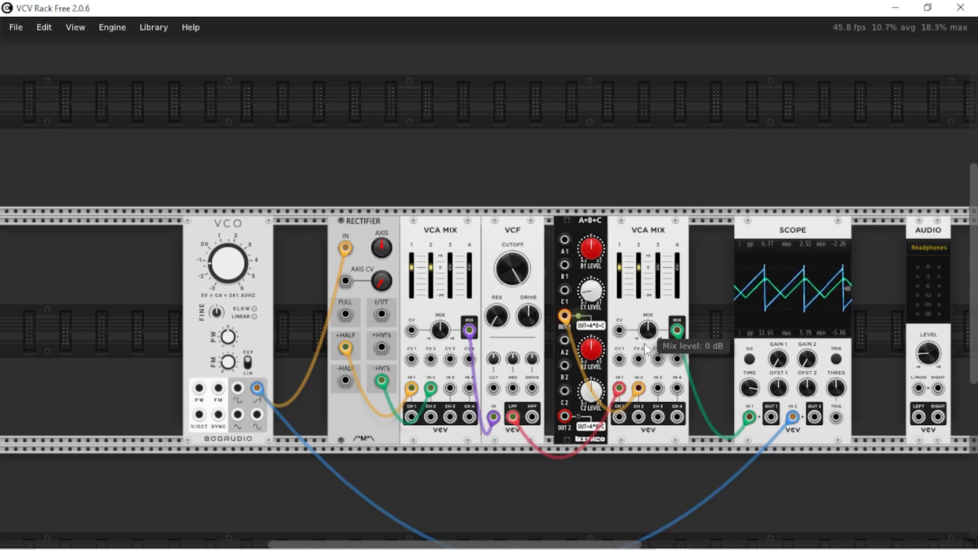
drag(645, 337, 644, 323)
drag(587, 286, 587, 285)
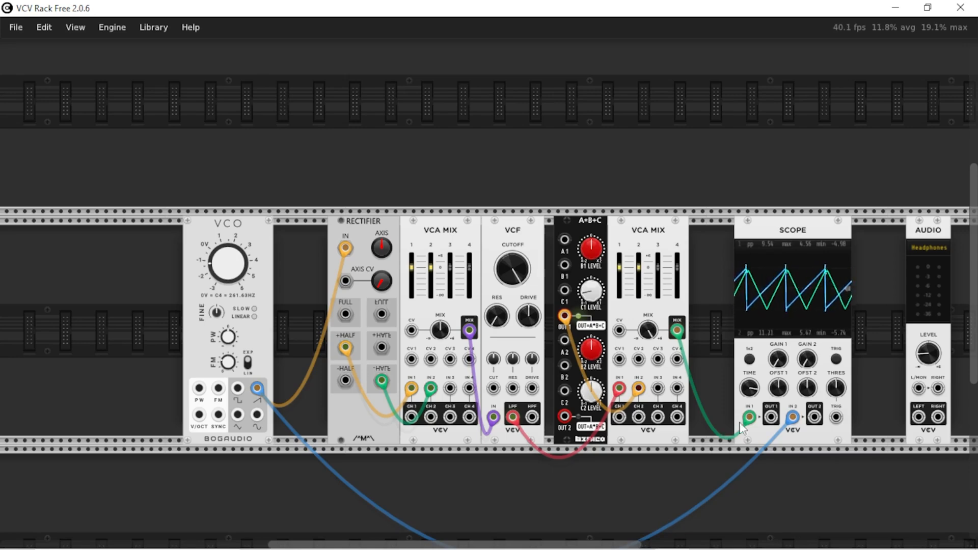
drag(793, 418, 476, 504)
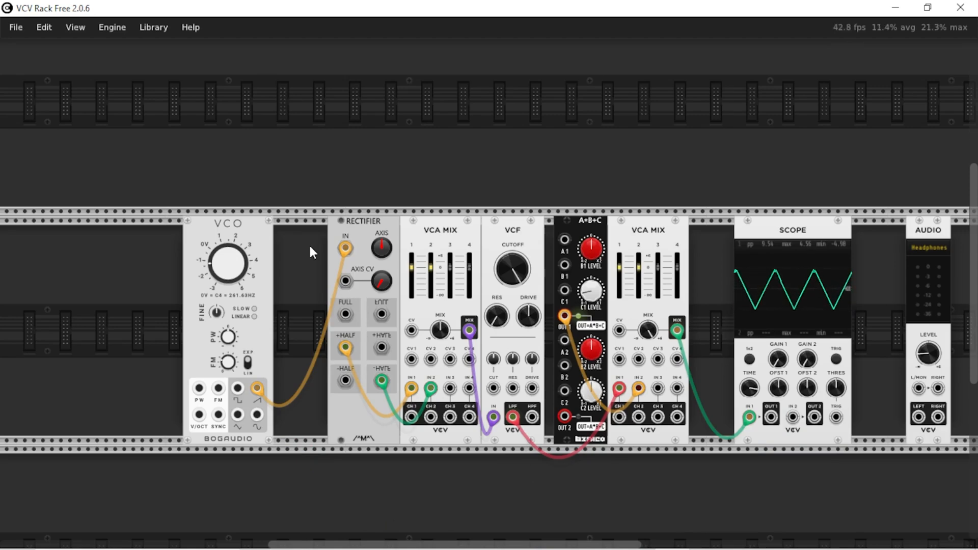
Step: Move the VCO away from the Rectifier and clear the modules from the Rectifier through the second VCA MIX
drag(258, 227, 131, 228)
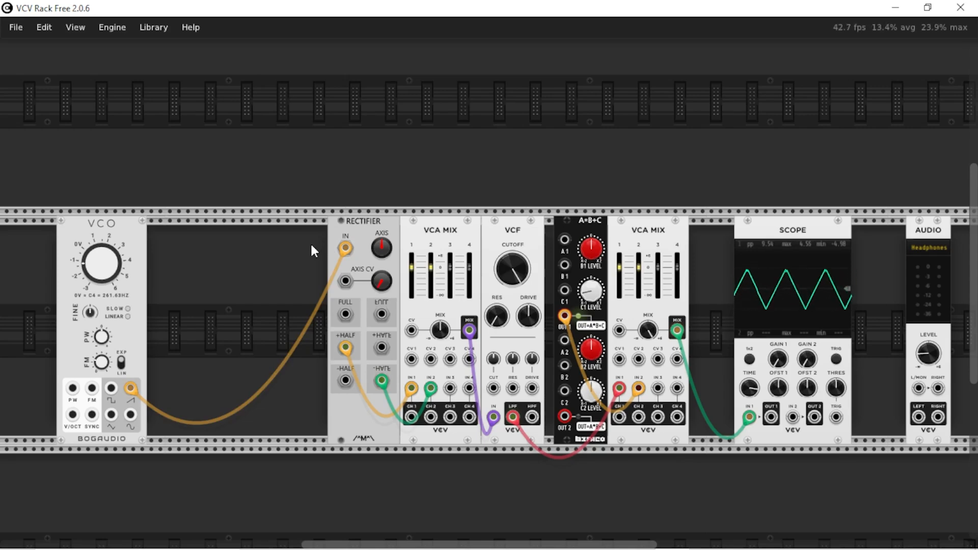
drag(311, 246, 655, 337)
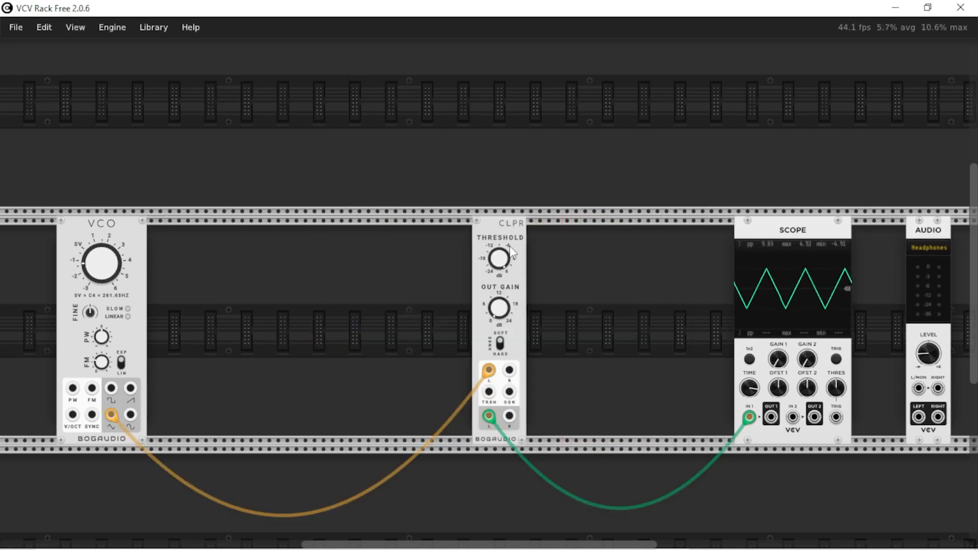
Step: Look at the CLPR module's context menu to identify the module, and close it without choosing an option
right_click(487, 221)
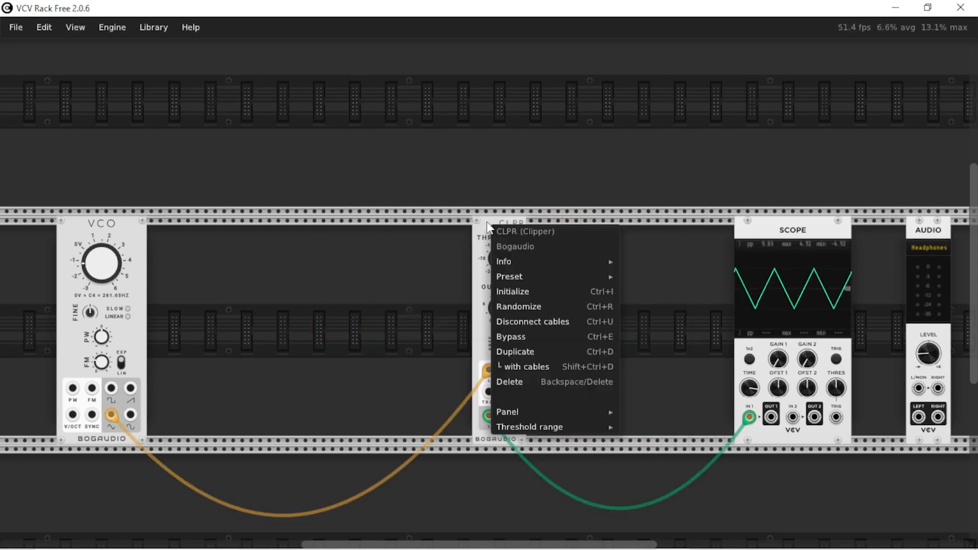
click(487, 221)
right_click(493, 222)
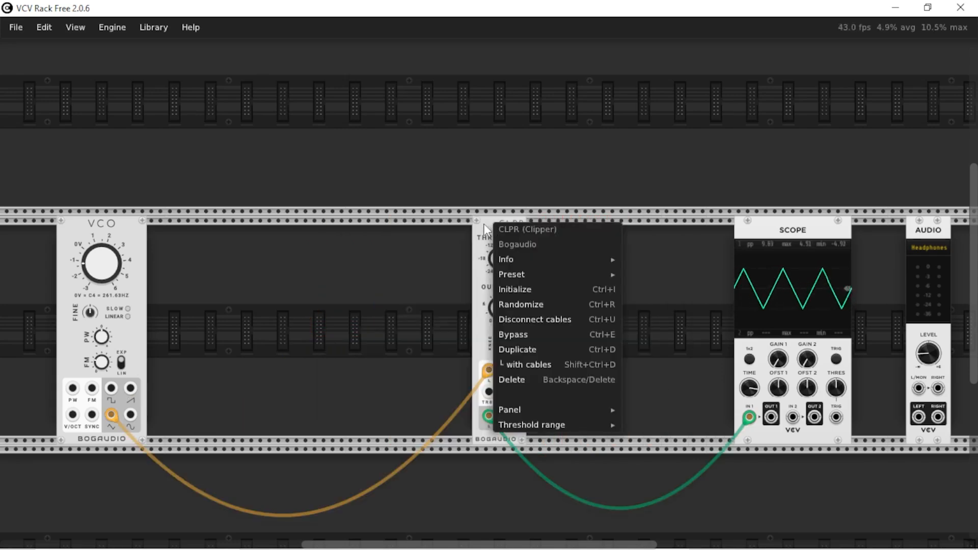
click(483, 224)
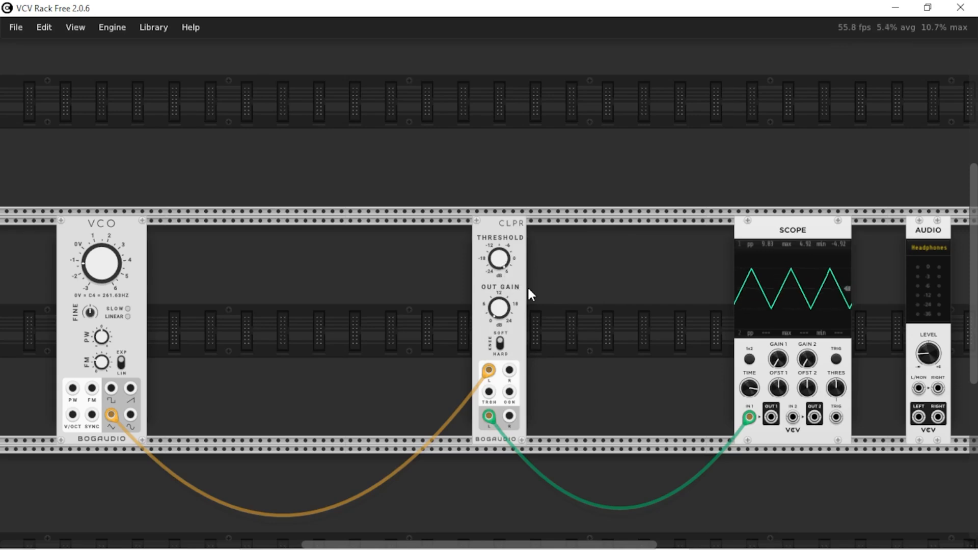
Step: Lower the Clipper's threshold to round off the triangle's peaks, and raise its output gain to about 3.2 dB
mouse_move(505, 269)
mouse_move(502, 315)
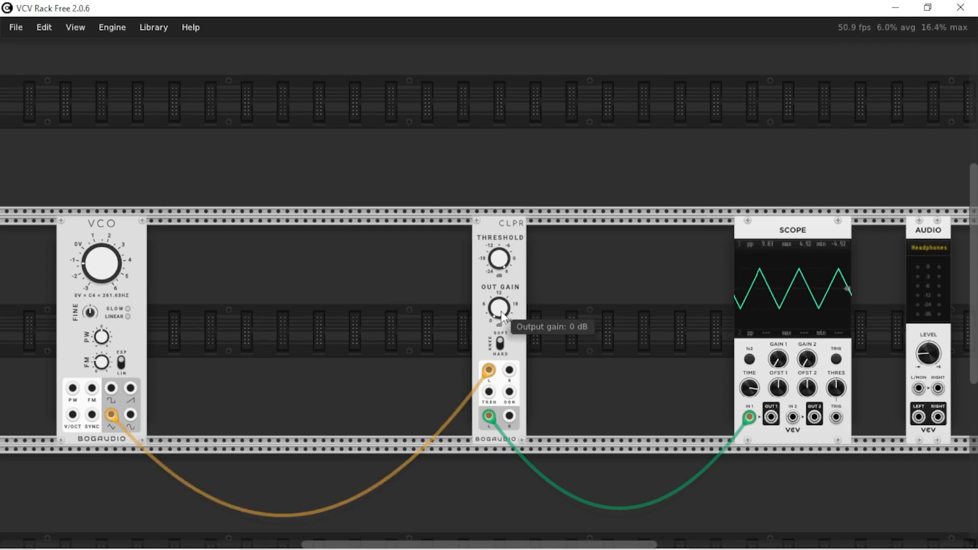
mouse_move(501, 266)
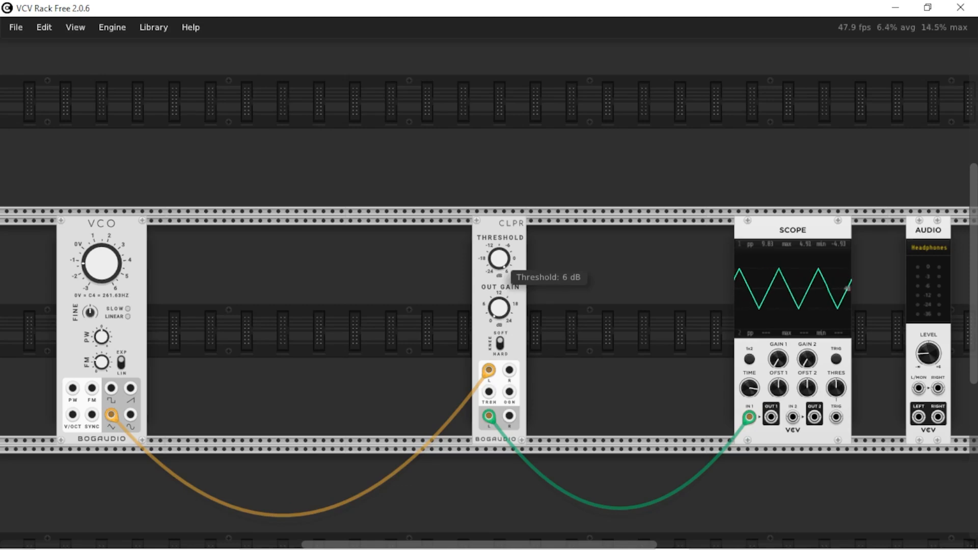
drag(502, 266, 502, 315)
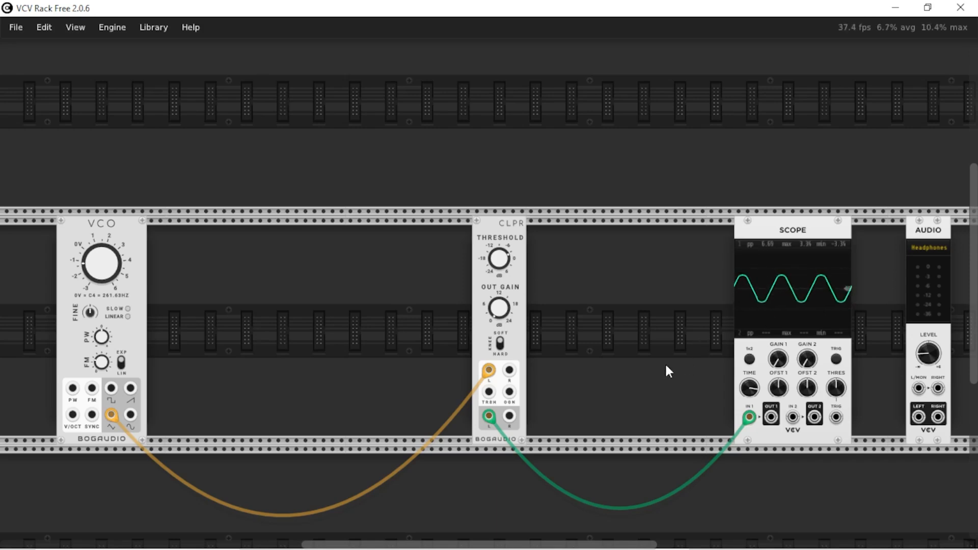
drag(501, 310, 502, 292)
Step: Patch the VCO's sine output into Scope channel 2 to compare it with the clipped triangle on channel 1
drag(792, 417, 130, 415)
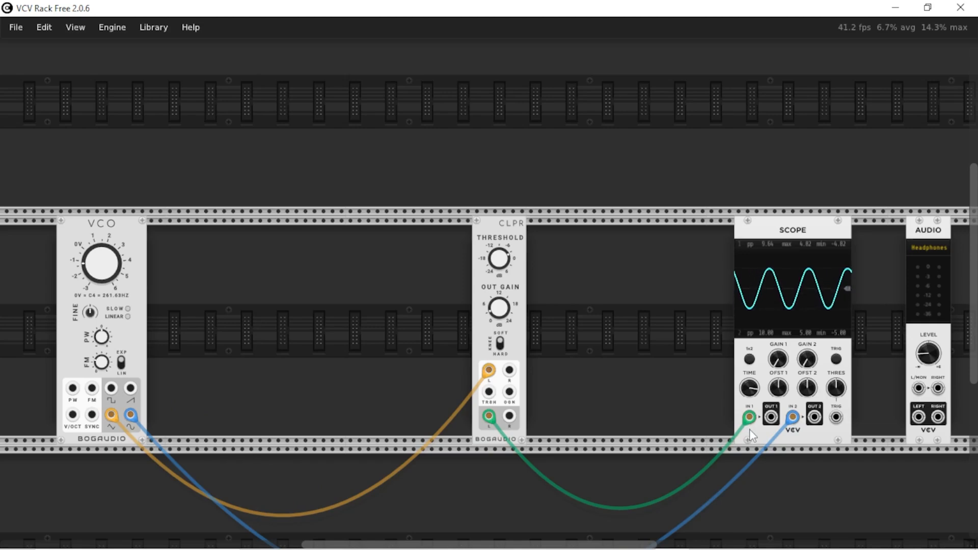
scroll(159, 399, down, 1)
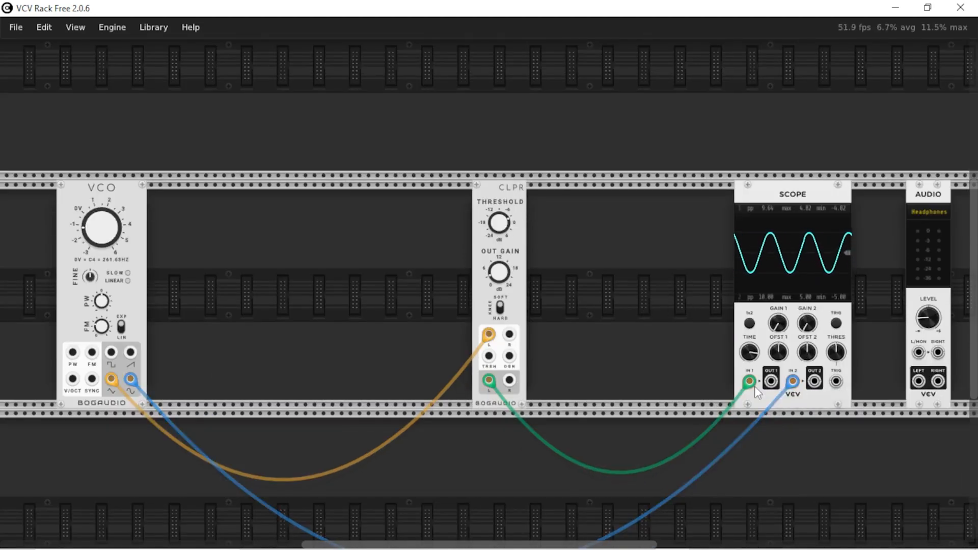
mouse_move(749, 380)
mouse_down()
mouse_move(919, 353)
mouse_move(878, 349)
mouse_move(792, 381)
mouse_move(919, 352)
mouse_move(748, 382)
mouse_up()
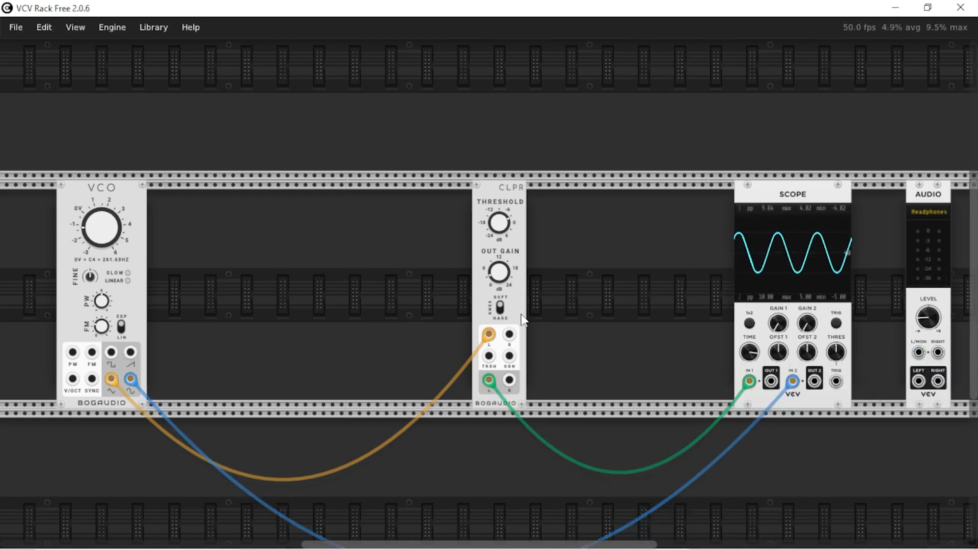
mouse_move(501, 285)
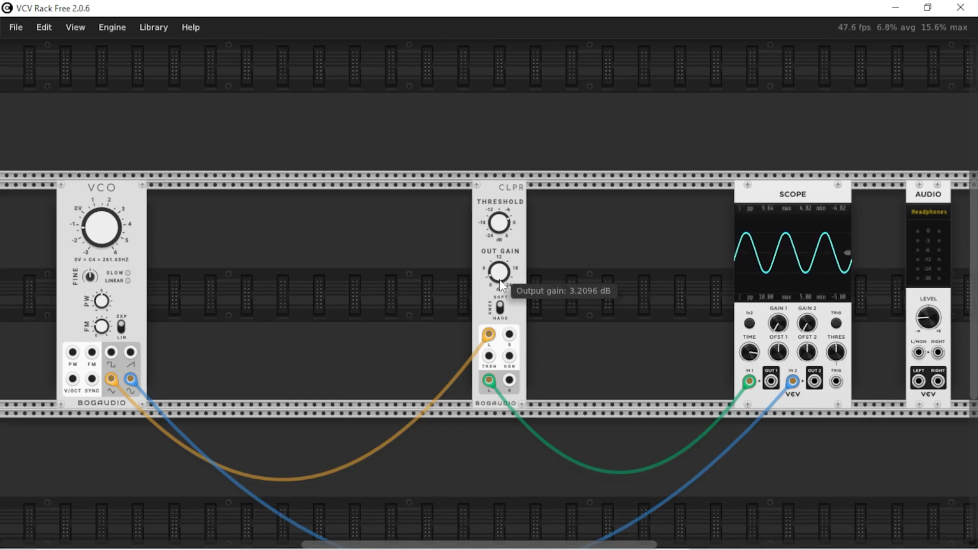
scroll(478, 330, down, 1)
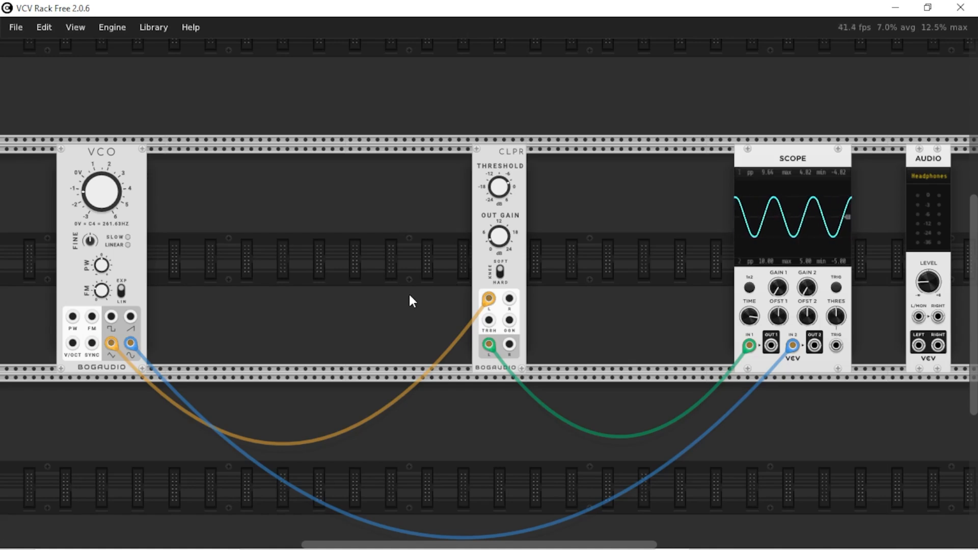
scroll(411, 300, down, 2)
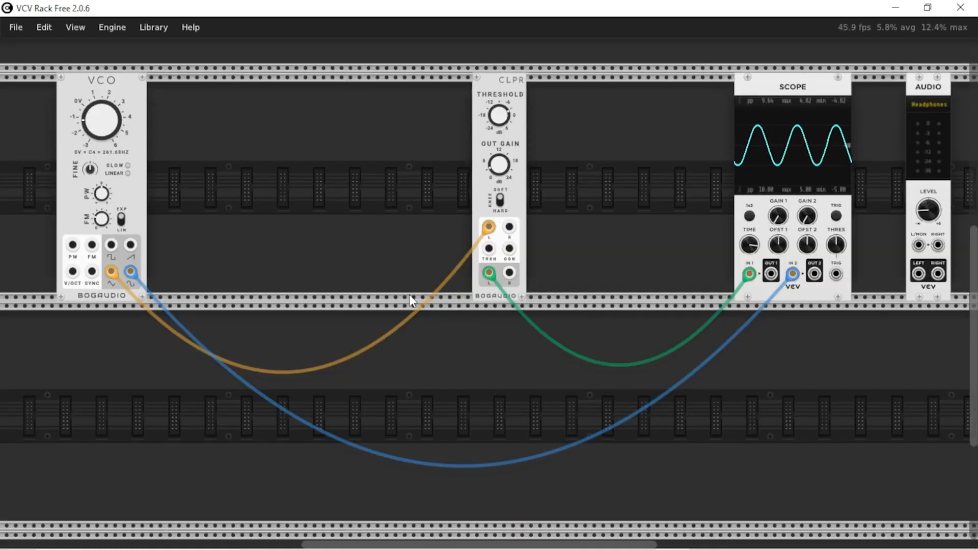